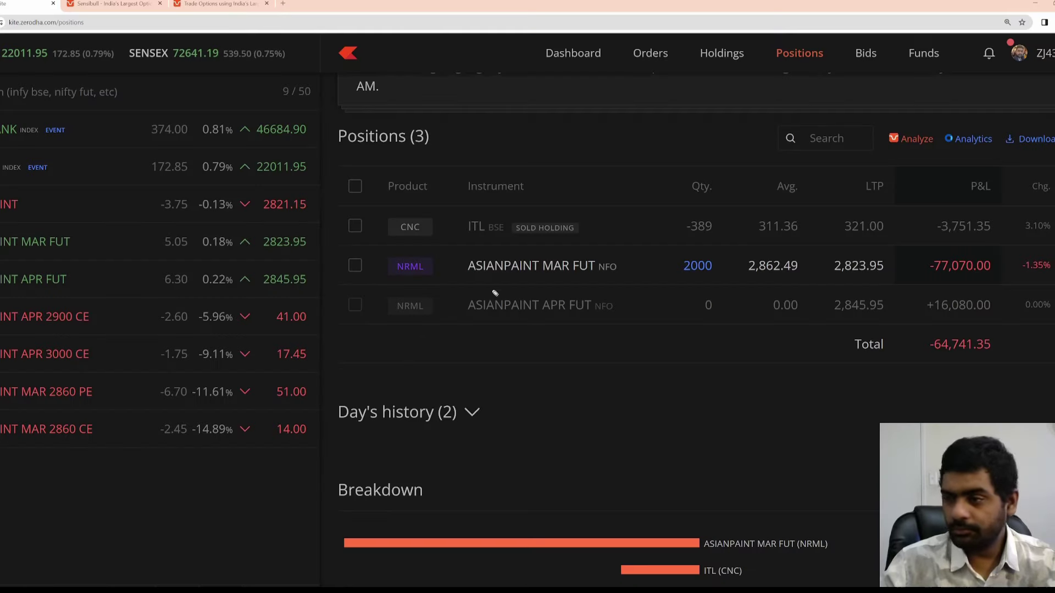
Step: Underline the ASIANPAINT MAR FUT and APR FUT rows and write '1. Chart' beside Day's history
{"action": "left_click_drag", "start_coordinate": [471, 287], "coordinate": [992, 284]}
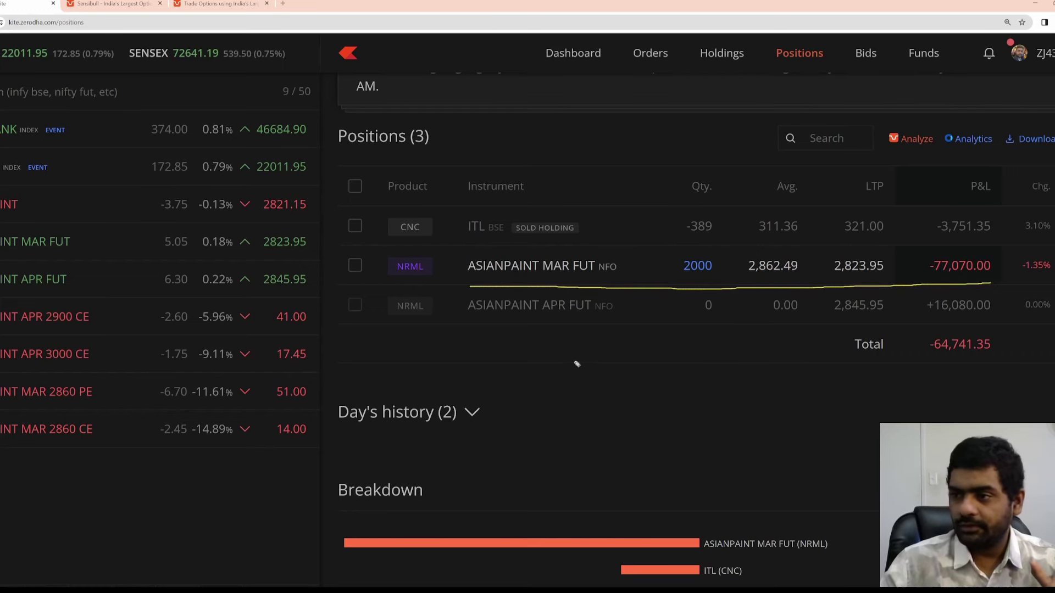
{"action": "left_click_drag", "start_coordinate": [472, 323], "coordinate": [983, 317]}
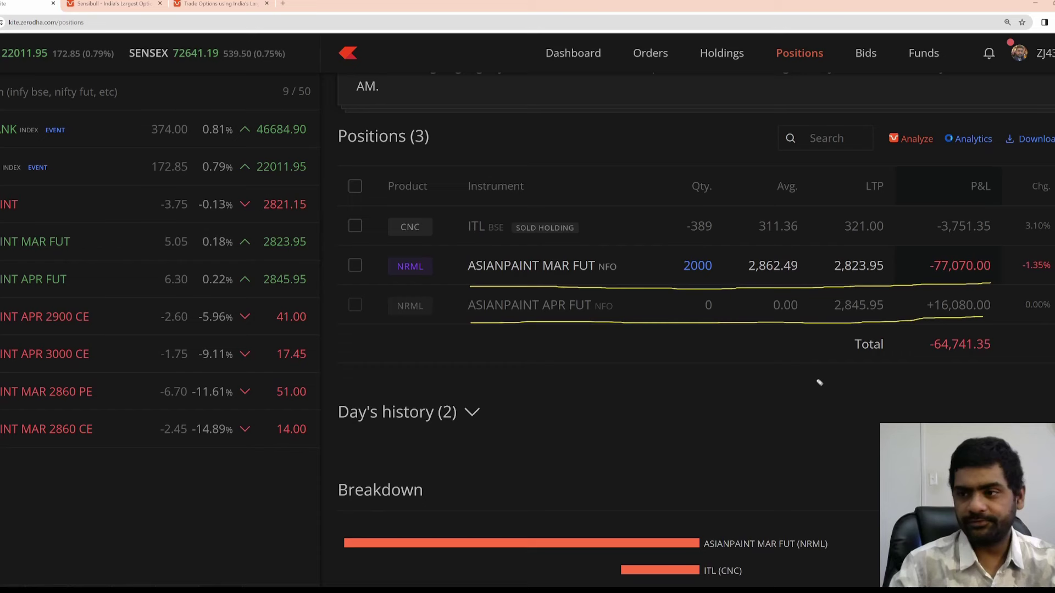
{"action": "left_click_drag", "start_coordinate": [563, 399], "coordinate": [564, 436]}
{"action": "left_click", "coordinate": [576, 421]}
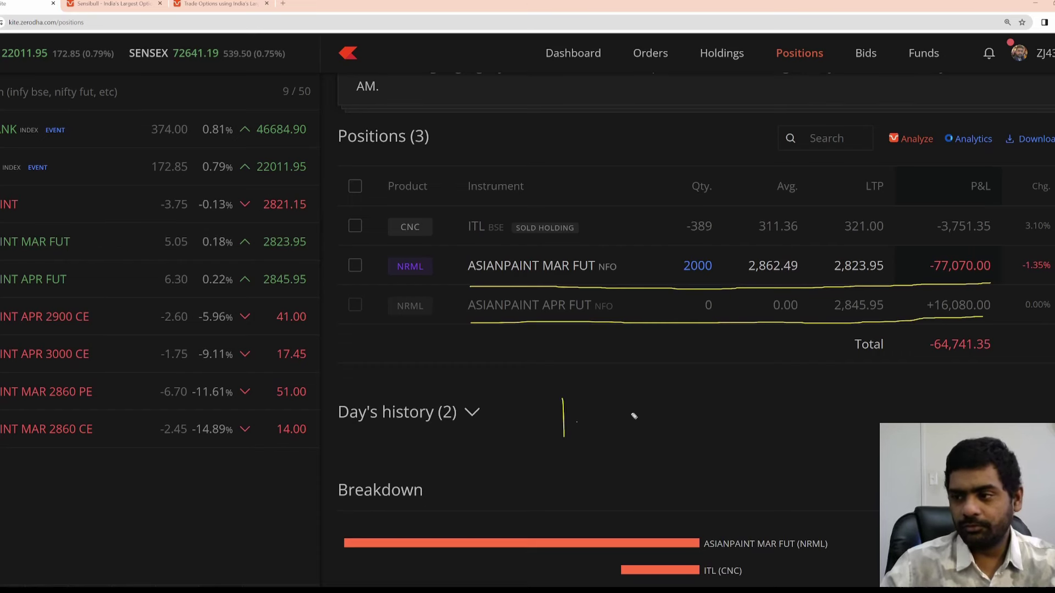
{"action": "mouse_move", "coordinate": [636, 403]}
{"action": "left_mouse_down"}
{"action": "mouse_move", "coordinate": [670, 401]}
{"action": "mouse_move", "coordinate": [694, 437]}
{"action": "mouse_move", "coordinate": [727, 417]}
{"action": "left_mouse_up"}
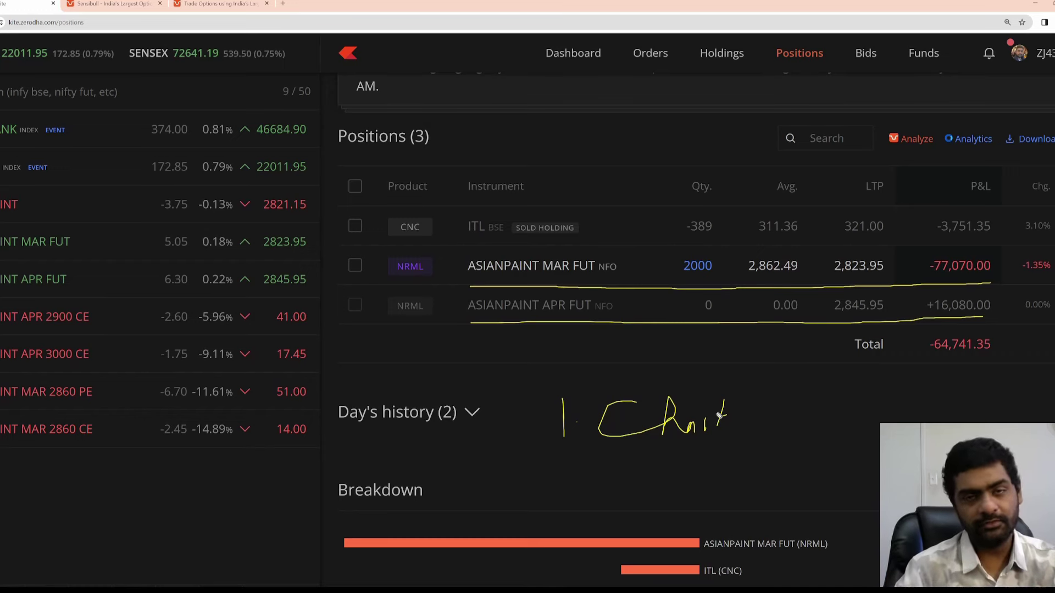
Step: Add '2. Multi' as the second numbered point and underline it
{"action": "mouse_move", "coordinate": [554, 475]}
{"action": "left_mouse_down"}
{"action": "mouse_move", "coordinate": [527, 511]}
{"action": "mouse_move", "coordinate": [597, 503]}
{"action": "left_mouse_up"}
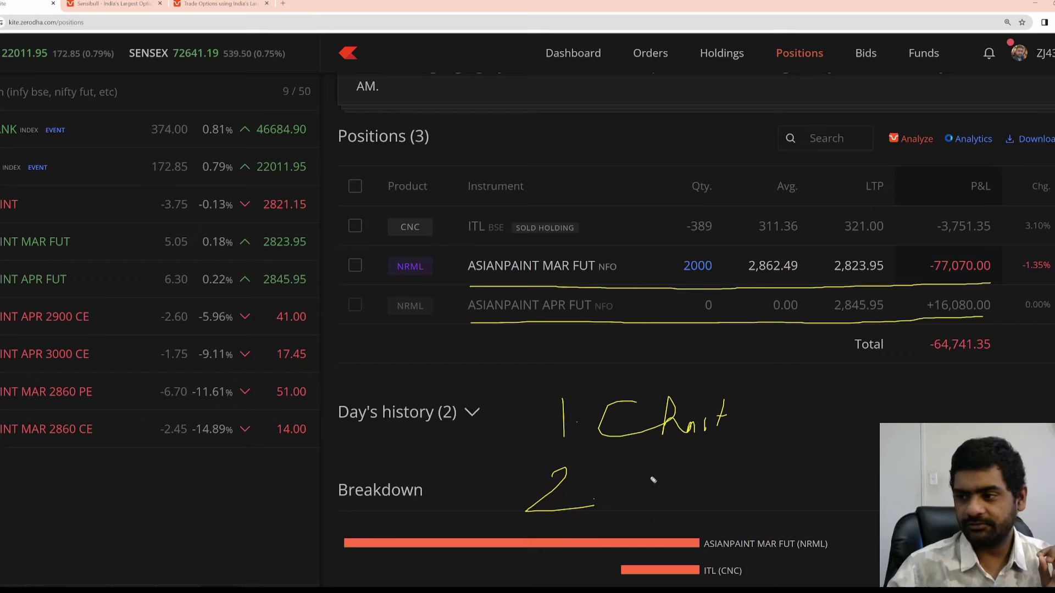
{"action": "mouse_move", "coordinate": [645, 497]}
{"action": "left_mouse_down"}
{"action": "mouse_move", "coordinate": [650, 467]}
{"action": "mouse_move", "coordinate": [688, 484]}
{"action": "mouse_move", "coordinate": [746, 478]}
{"action": "mouse_move", "coordinate": [722, 482]}
{"action": "left_mouse_up"}
{"action": "left_click", "coordinate": [698, 481]}
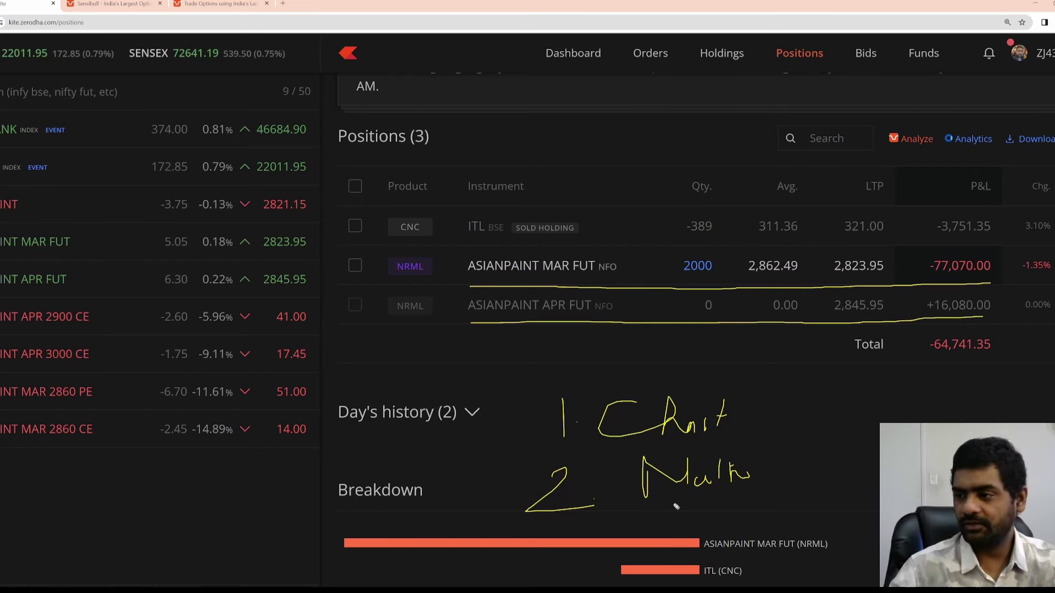
{"action": "mouse_move", "coordinate": [676, 506]}
{"action": "left_mouse_down"}
{"action": "mouse_move", "coordinate": [739, 491]}
{"action": "mouse_move", "coordinate": [726, 498]}
{"action": "left_mouse_up"}
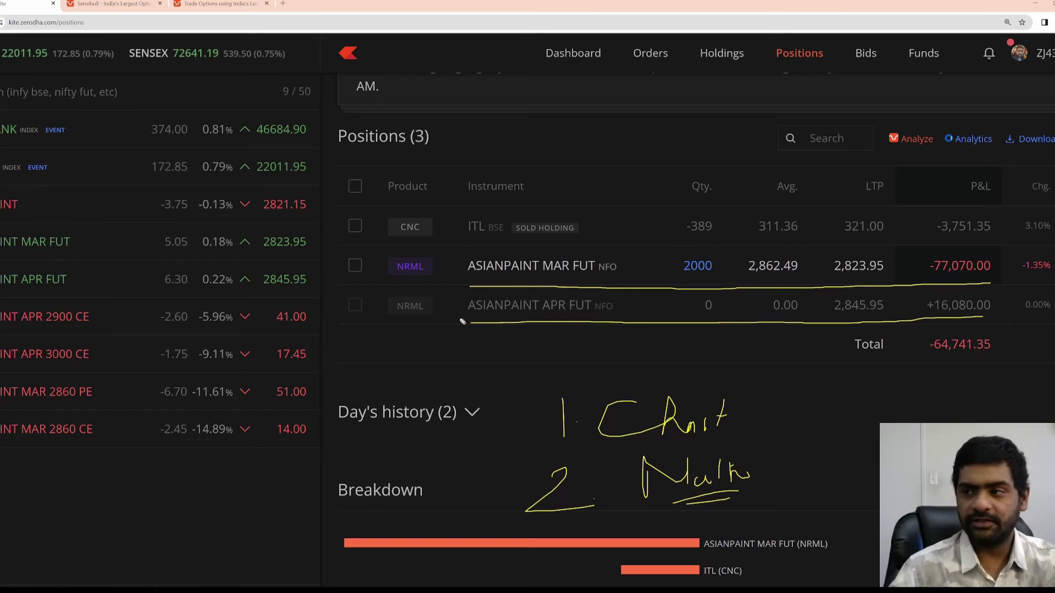
Step: Mark the APR FUT row and write an underlined 2838 beside the Chart point
{"action": "left_click_drag", "start_coordinate": [456, 300], "coordinate": [462, 319]}
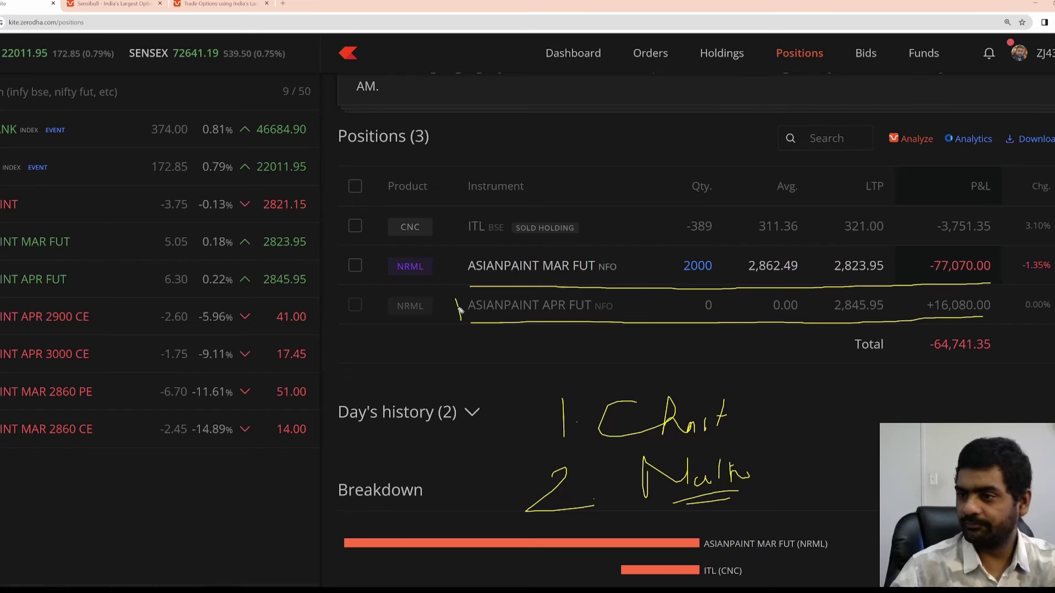
{"action": "mouse_move", "coordinate": [765, 412]}
{"action": "left_mouse_down"}
{"action": "mouse_move", "coordinate": [788, 435]}
{"action": "mouse_move", "coordinate": [808, 426]}
{"action": "mouse_move", "coordinate": [827, 440]}
{"action": "mouse_move", "coordinate": [860, 437]}
{"action": "left_mouse_up"}
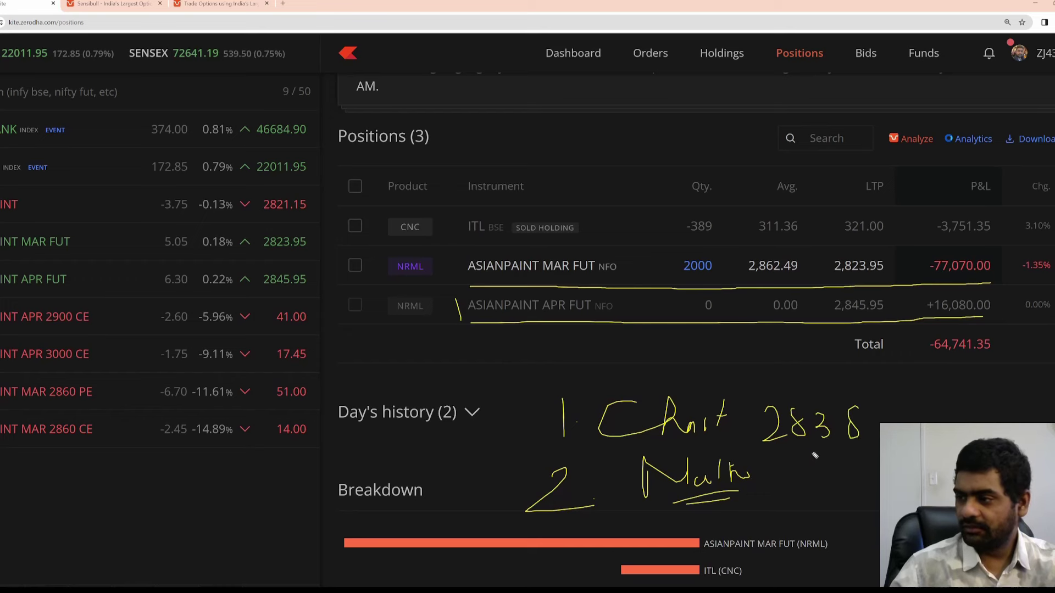
{"action": "mouse_move", "coordinate": [785, 456]}
{"action": "left_mouse_down"}
{"action": "mouse_move", "coordinate": [858, 444]}
{"action": "mouse_move", "coordinate": [878, 494]}
{"action": "left_mouse_up"}
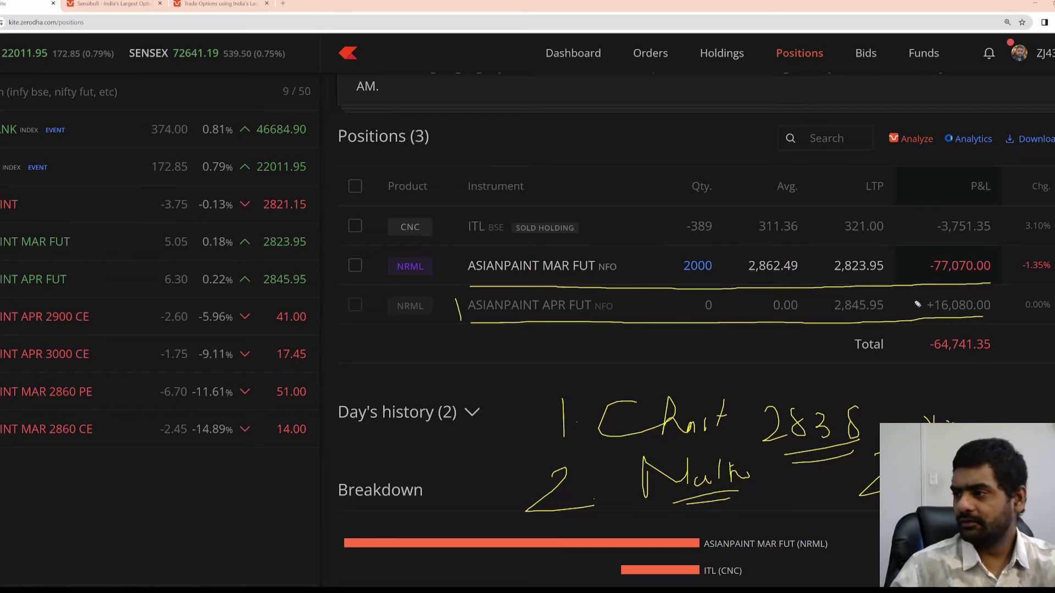
Step: Box the +16,080.00 APR FUT profit and -64,741.35 total, underlining the -77,070.00 loss and 2,845.95 price
{"action": "mouse_move", "coordinate": [922, 296]}
{"action": "left_mouse_down"}
{"action": "mouse_move", "coordinate": [928, 332]}
{"action": "mouse_move", "coordinate": [979, 295]}
{"action": "mouse_move", "coordinate": [934, 328]}
{"action": "left_mouse_up"}
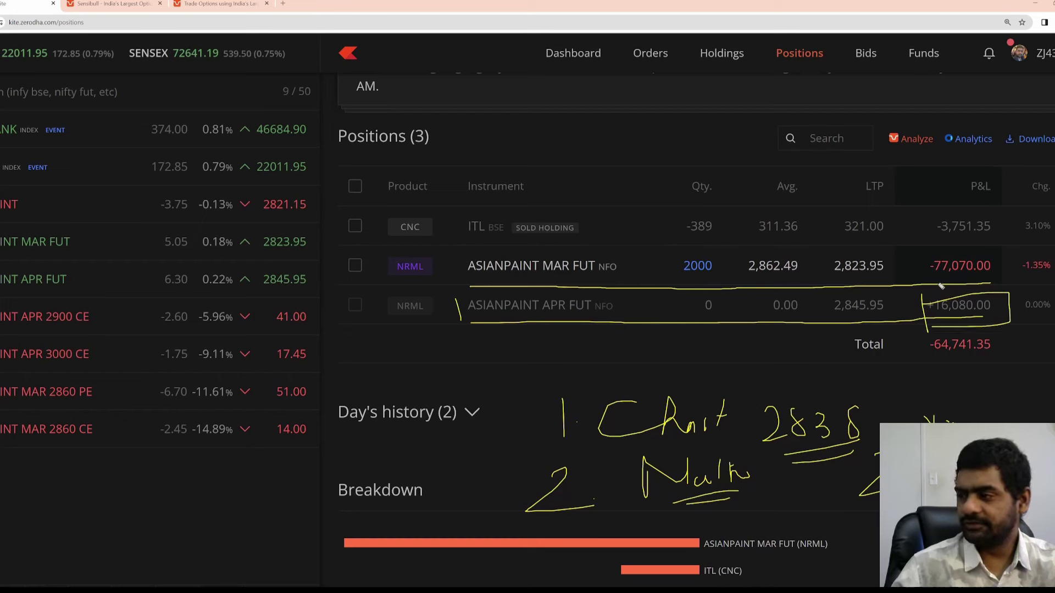
{"action": "left_click_drag", "start_coordinate": [979, 282], "coordinate": [932, 284]}
{"action": "left_click_drag", "start_coordinate": [934, 281], "coordinate": [991, 280]}
{"action": "mouse_move", "coordinate": [927, 336]}
{"action": "left_mouse_down"}
{"action": "mouse_move", "coordinate": [928, 357]}
{"action": "mouse_move", "coordinate": [908, 366]}
{"action": "left_mouse_up"}
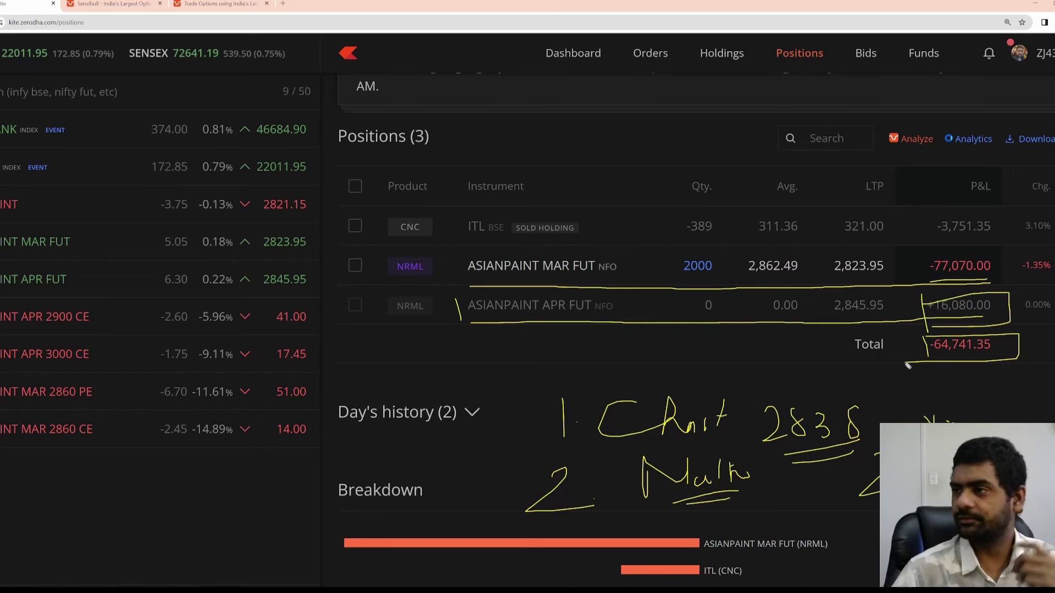
{"action": "left_click_drag", "start_coordinate": [830, 318], "coordinate": [879, 318]}
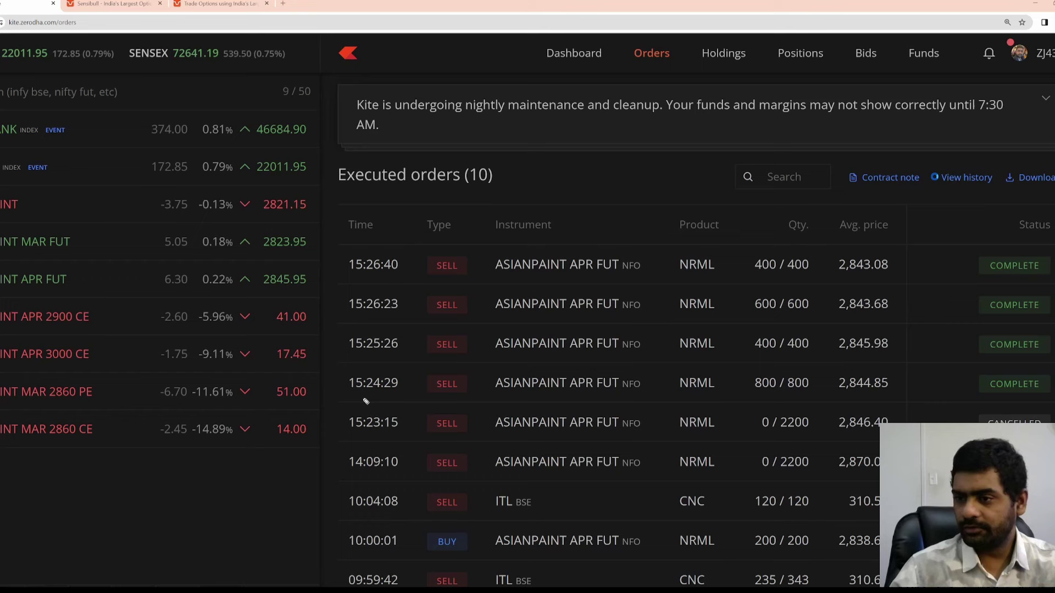
{"action": "left_click_drag", "start_coordinate": [354, 400], "coordinate": [392, 401]}
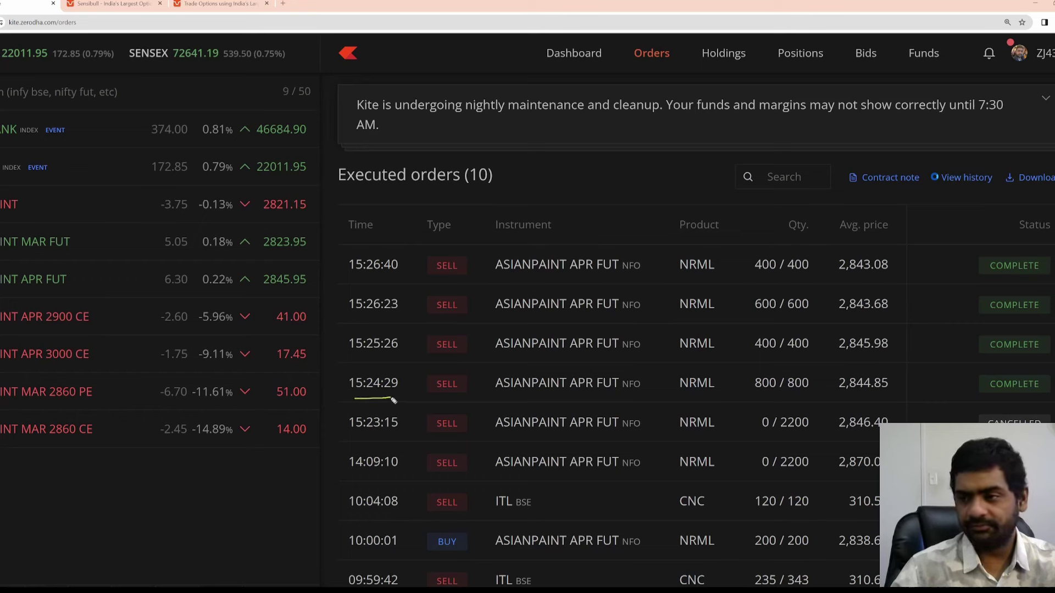
{"action": "left_click_drag", "start_coordinate": [760, 402], "coordinate": [808, 400]}
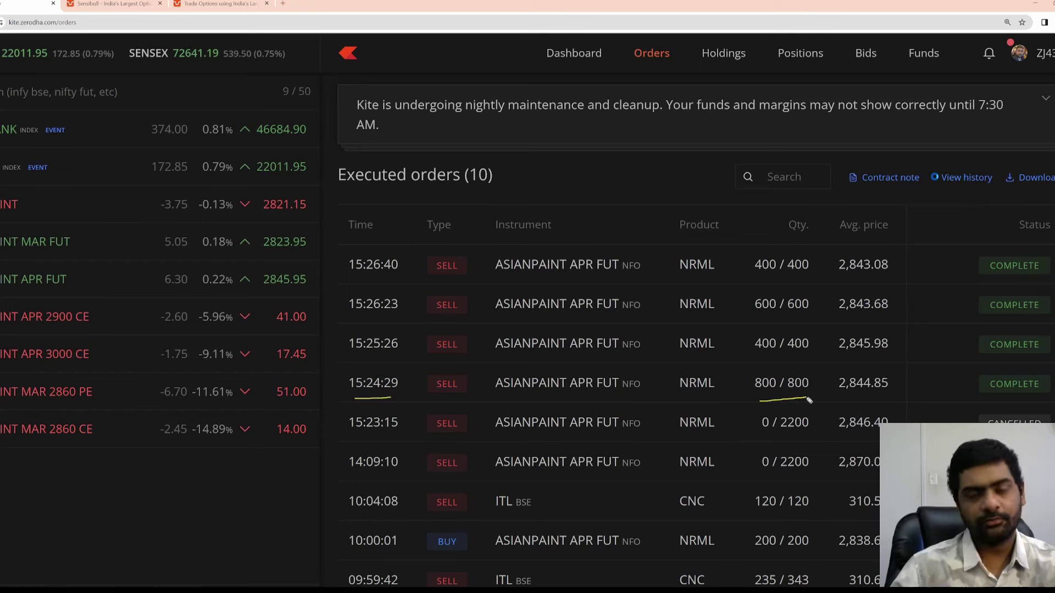
{"action": "mouse_move", "coordinate": [611, 192]}
{"action": "left_mouse_down"}
{"action": "mouse_move", "coordinate": [630, 208]}
{"action": "mouse_move", "coordinate": [669, 194]}
{"action": "left_mouse_up"}
{"action": "left_click_drag", "start_coordinate": [751, 359], "coordinate": [788, 359]}
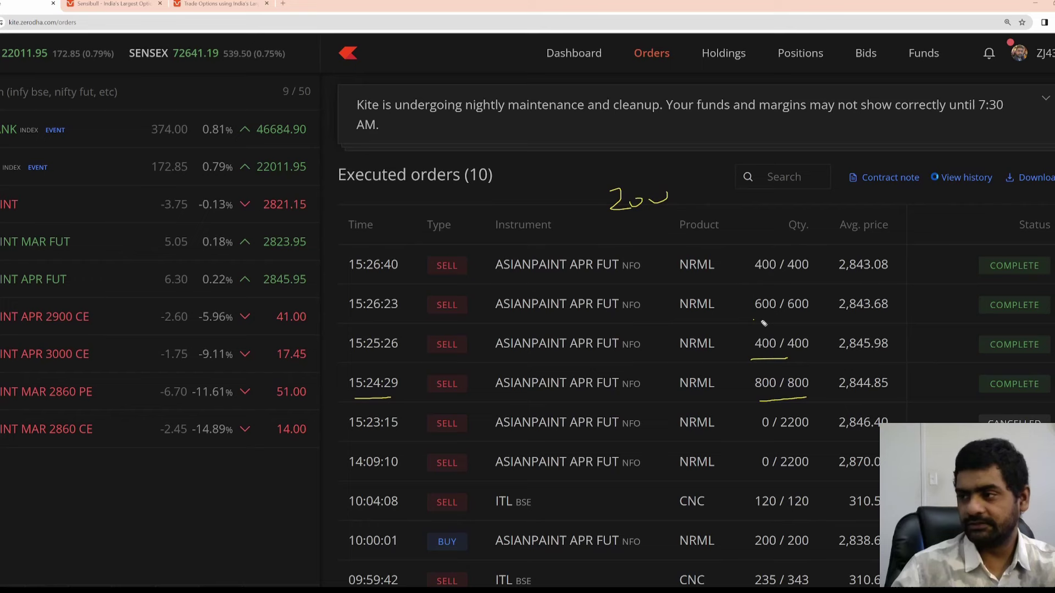
{"action": "left_click_drag", "start_coordinate": [754, 320], "coordinate": [799, 319]}
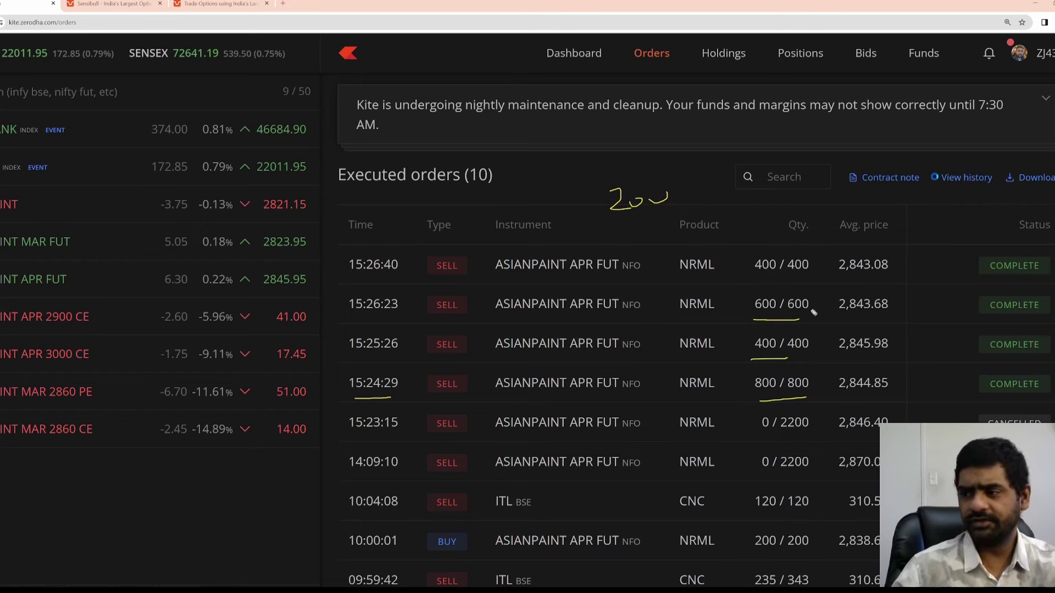
{"action": "left_click_drag", "start_coordinate": [756, 280], "coordinate": [807, 279]}
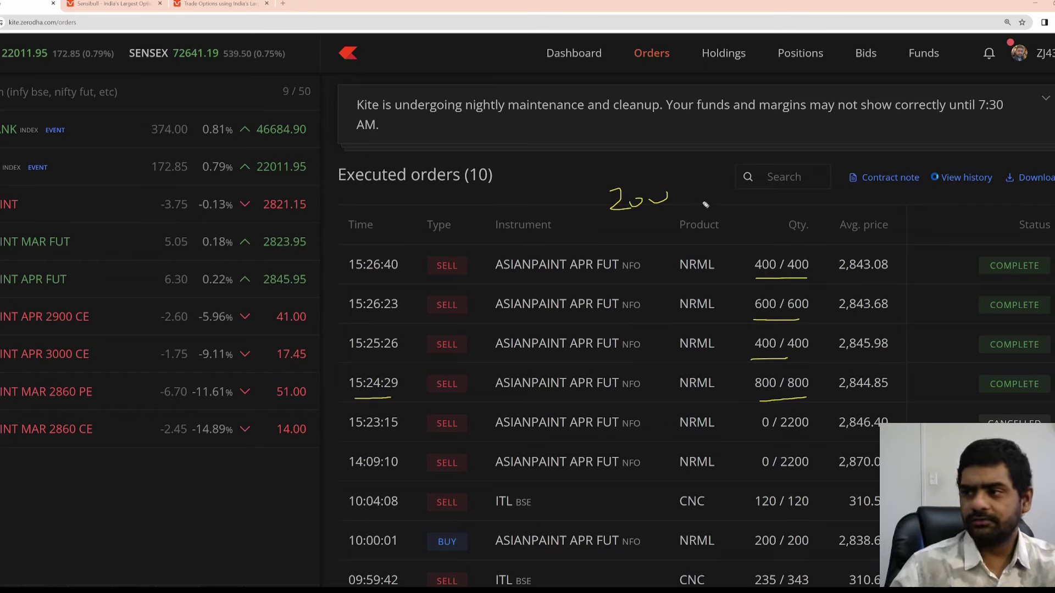
{"action": "left_click_drag", "start_coordinate": [707, 219], "coordinate": [699, 184]}
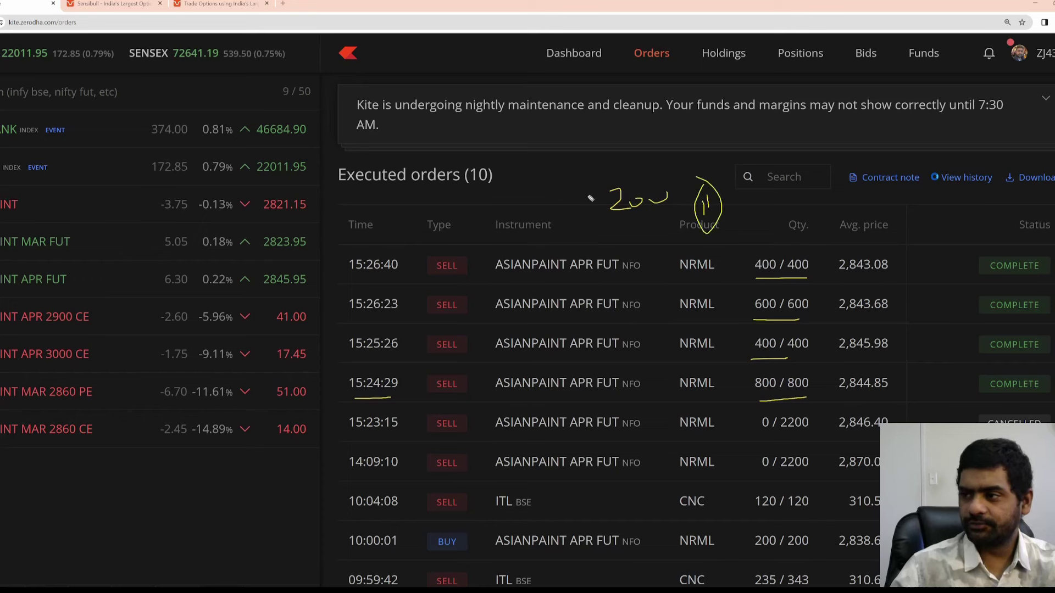
{"action": "mouse_move", "coordinate": [590, 199]}
{"action": "left_mouse_down"}
{"action": "mouse_move", "coordinate": [623, 230]}
{"action": "mouse_move", "coordinate": [663, 221]}
{"action": "left_mouse_up"}
{"action": "left_click_drag", "start_coordinate": [620, 236], "coordinate": [667, 234]}
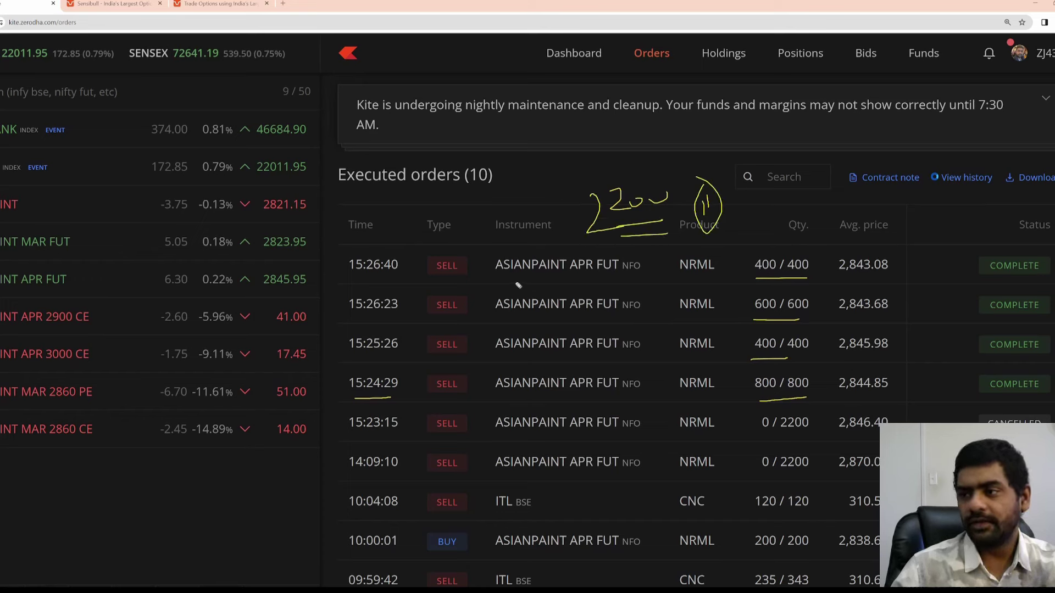
{"action": "left_click_drag", "start_coordinate": [516, 283], "coordinate": [603, 282]}
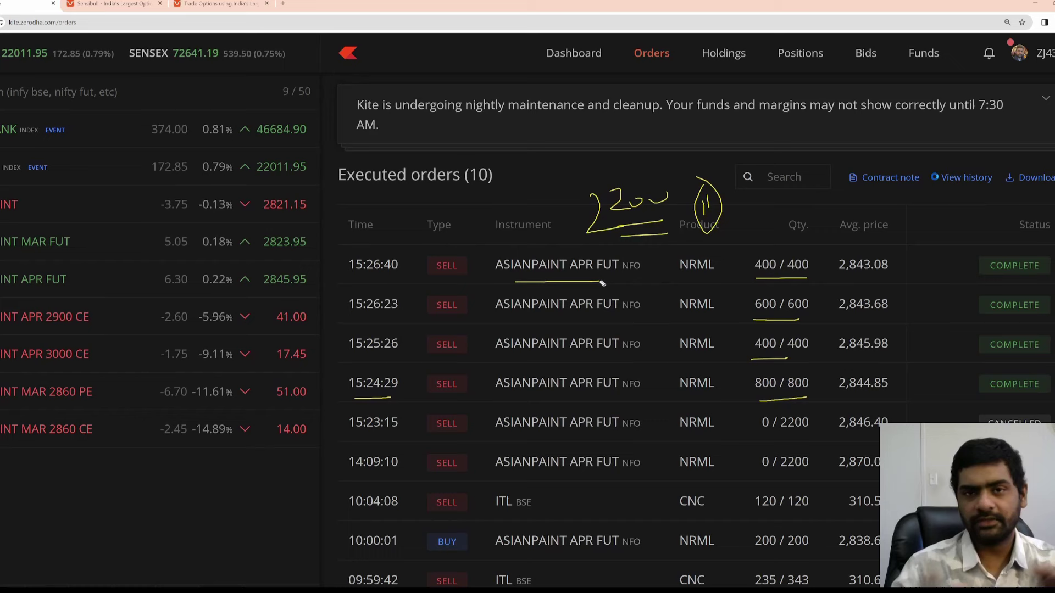
{"action": "key", "text": "e"}
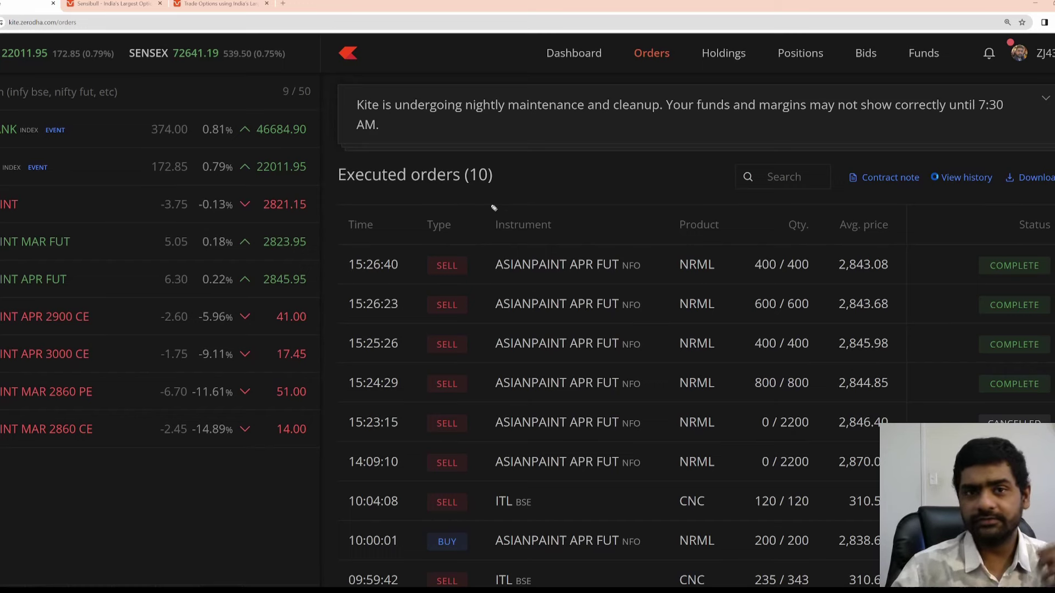
{"action": "mouse_move", "coordinate": [518, 183]}
{"action": "left_mouse_down"}
{"action": "mouse_move", "coordinate": [529, 192]}
{"action": "mouse_move", "coordinate": [514, 205]}
{"action": "mouse_move", "coordinate": [569, 202]}
{"action": "mouse_move", "coordinate": [575, 186]}
{"action": "left_mouse_up"}
{"action": "left_click", "coordinate": [542, 192]}
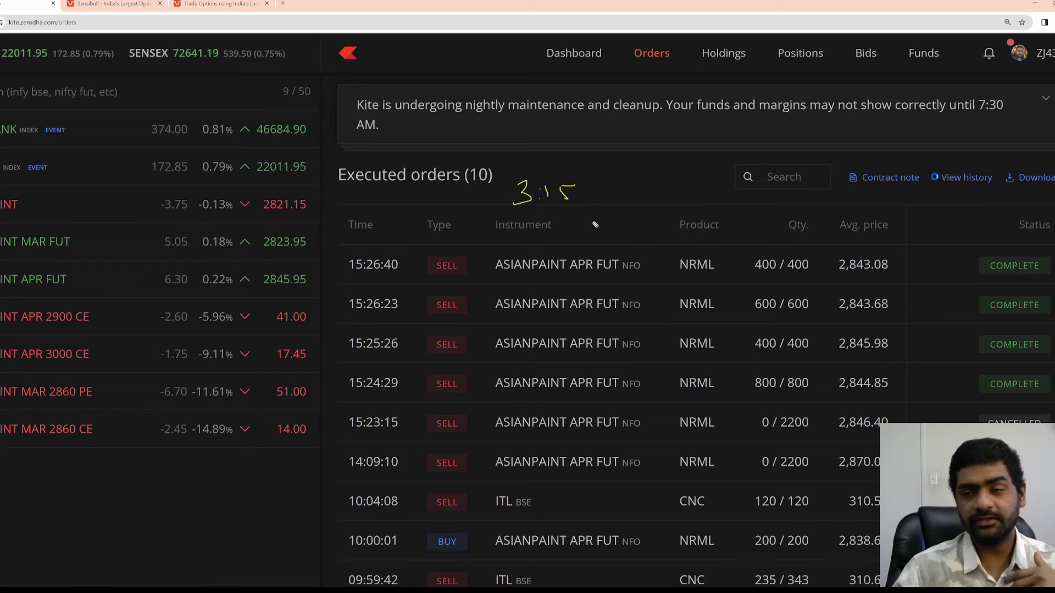
{"action": "mouse_move", "coordinate": [676, 187]}
{"action": "left_mouse_down"}
{"action": "mouse_move", "coordinate": [676, 207]}
{"action": "mouse_move", "coordinate": [690, 191]}
{"action": "left_mouse_up"}
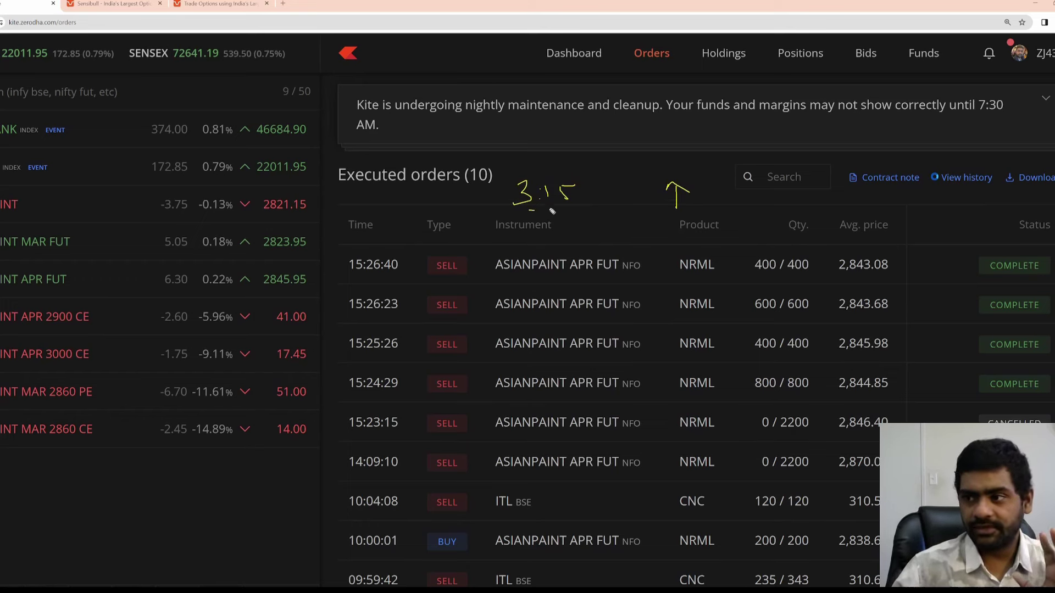
{"action": "mouse_move", "coordinate": [514, 209]}
{"action": "left_mouse_down"}
{"action": "mouse_move", "coordinate": [558, 204]}
{"action": "mouse_move", "coordinate": [519, 217]}
{"action": "left_mouse_up"}
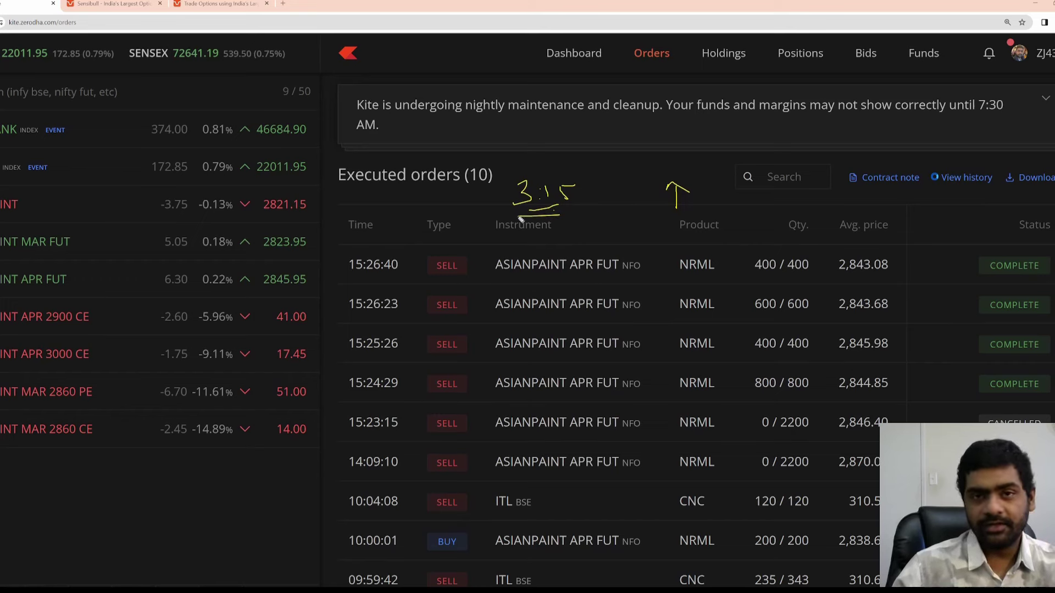
{"action": "mouse_move", "coordinate": [710, 160]}
{"action": "left_mouse_down"}
{"action": "mouse_move", "coordinate": [704, 97]}
{"action": "mouse_move", "coordinate": [691, 96]}
{"action": "mouse_move", "coordinate": [710, 106]}
{"action": "left_mouse_up"}
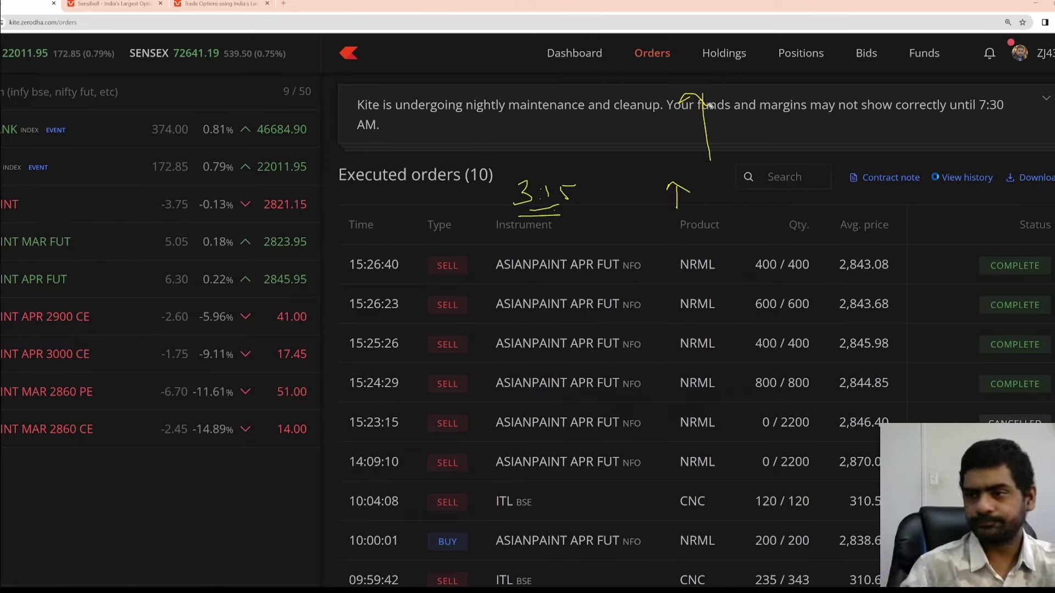
Step: Clear old marks, circle the four recent APR FUT sell orders, and jot notes beside 'Executed orders (10)'
{"action": "key", "text": "e"}
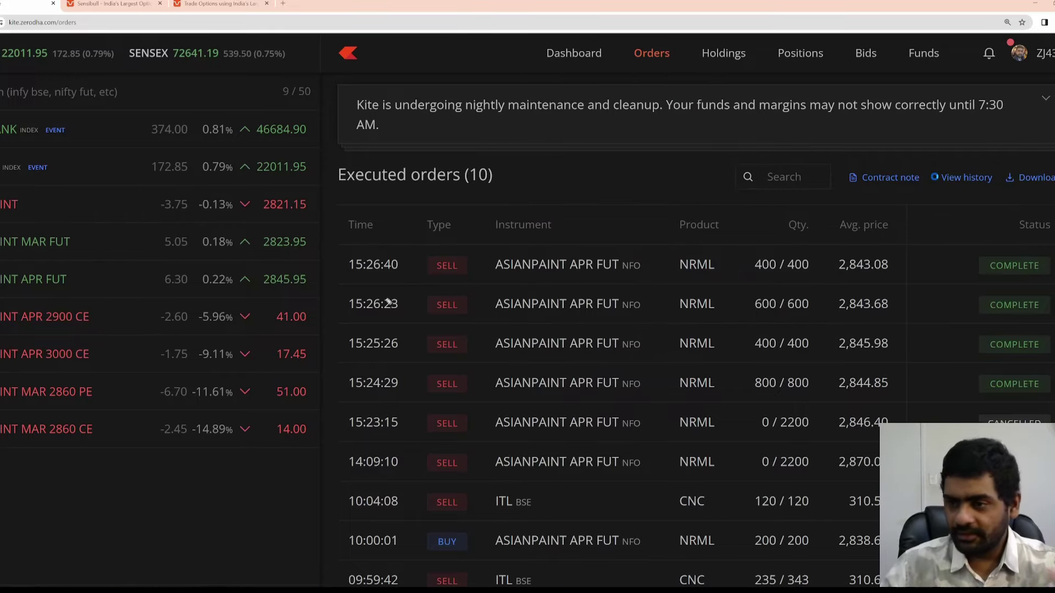
{"action": "mouse_move", "coordinate": [345, 256]}
{"action": "left_mouse_down"}
{"action": "mouse_move", "coordinate": [350, 445]}
{"action": "mouse_move", "coordinate": [654, 393]}
{"action": "mouse_move", "coordinate": [391, 292]}
{"action": "left_mouse_up"}
{"action": "mouse_move", "coordinate": [515, 162]}
{"action": "left_mouse_down"}
{"action": "mouse_move", "coordinate": [515, 185]}
{"action": "mouse_move", "coordinate": [532, 167]}
{"action": "mouse_move", "coordinate": [551, 168]}
{"action": "left_mouse_up"}
{"action": "mouse_move", "coordinate": [543, 175]}
{"action": "left_mouse_down"}
{"action": "mouse_move", "coordinate": [571, 172]}
{"action": "mouse_move", "coordinate": [585, 191]}
{"action": "left_mouse_up"}
{"action": "mouse_move", "coordinate": [517, 190]}
{"action": "left_mouse_down"}
{"action": "mouse_move", "coordinate": [527, 202]}
{"action": "mouse_move", "coordinate": [567, 199]}
{"action": "left_mouse_up"}
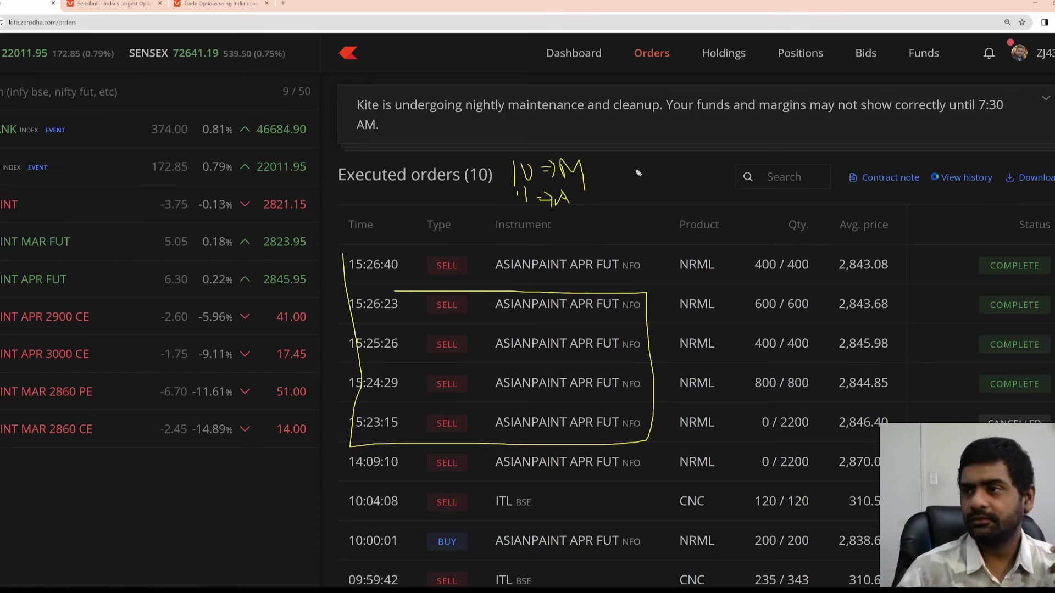
{"action": "left_click_drag", "start_coordinate": [681, 172], "coordinate": [736, 185]}
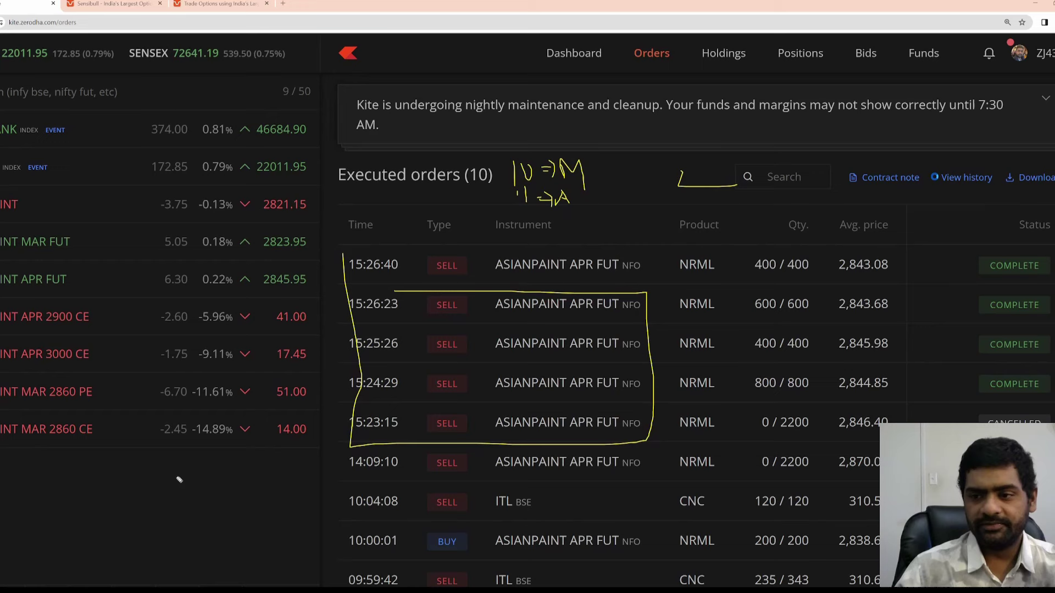
{"action": "mouse_move", "coordinate": [176, 475]}
{"action": "left_mouse_down"}
{"action": "mouse_move", "coordinate": [195, 485]}
{"action": "mouse_move", "coordinate": [175, 496]}
{"action": "left_mouse_up"}
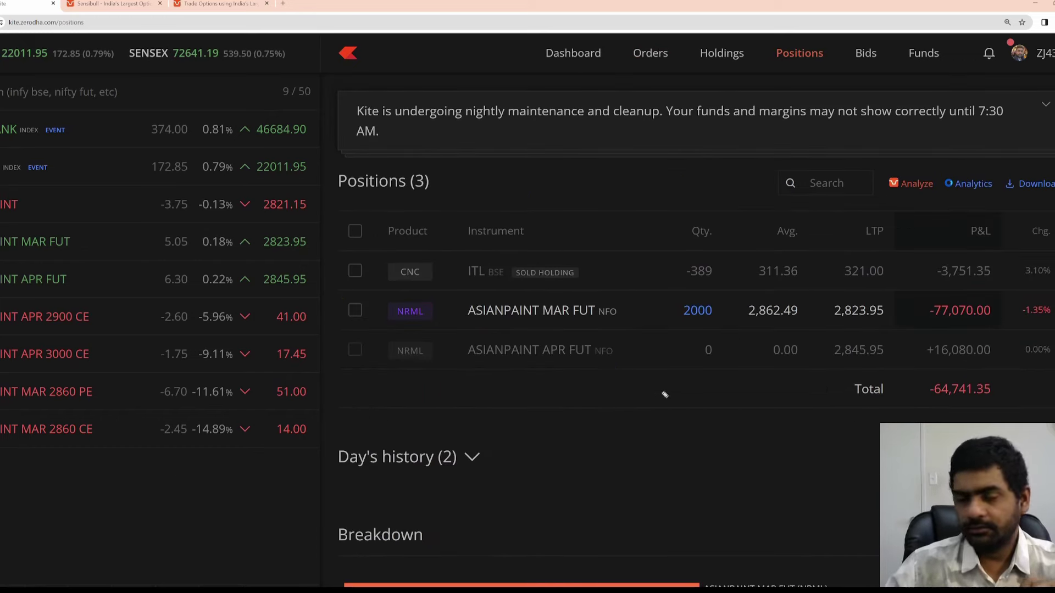
Step: Underline the closed ASIANPAINT APR FUT row and write '11 Lakh' beneath it
{"action": "left_click_drag", "start_coordinate": [477, 373], "coordinate": [664, 379]}
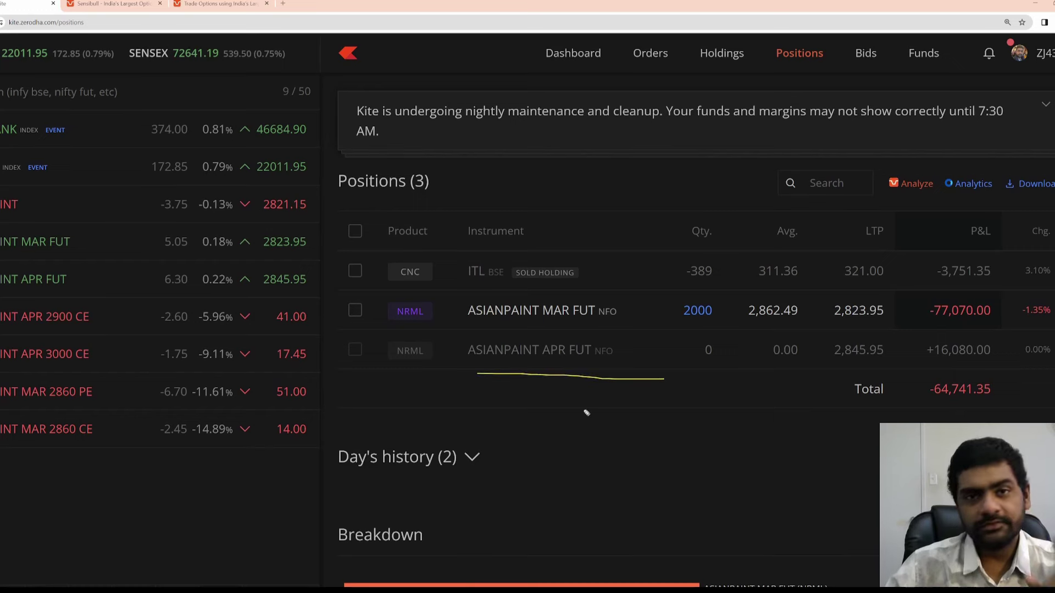
{"action": "mouse_move", "coordinate": [561, 401]}
{"action": "left_mouse_down"}
{"action": "mouse_move", "coordinate": [557, 428]}
{"action": "mouse_move", "coordinate": [653, 414]}
{"action": "mouse_move", "coordinate": [592, 433]}
{"action": "mouse_move", "coordinate": [647, 436]}
{"action": "left_mouse_up"}
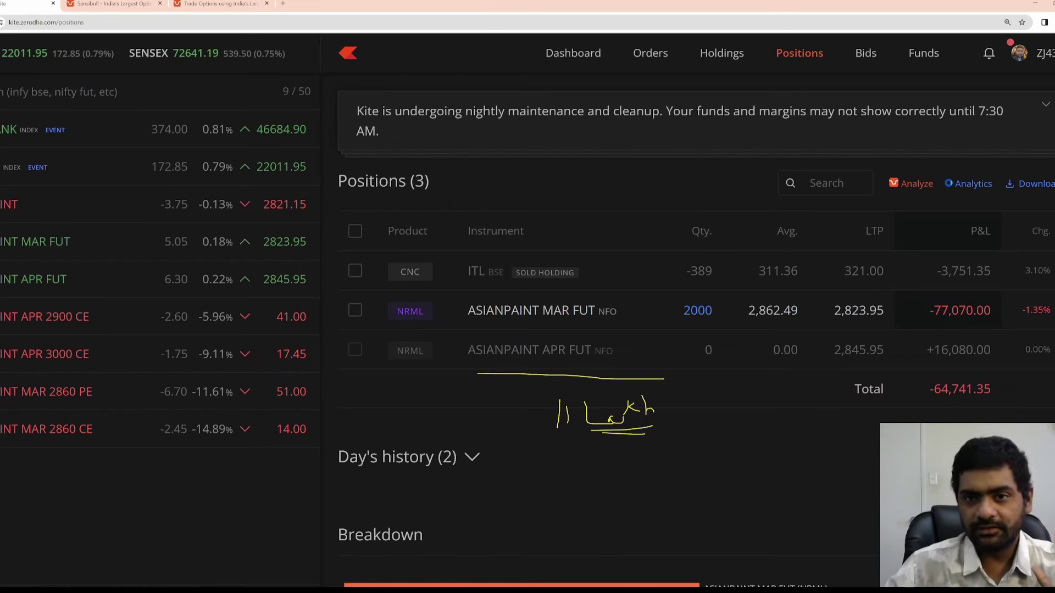
Step: Open the ASIANPAINT daily chart and mark the two earlier swings and the latest lows
{"action": "left_click", "coordinate": [217, 205]}
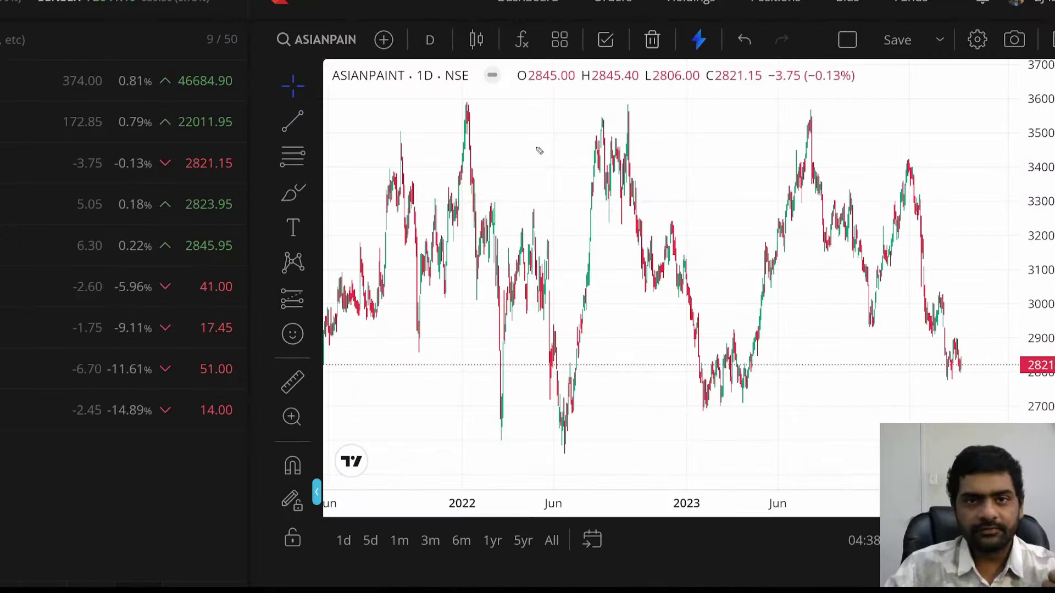
{"action": "mouse_move", "coordinate": [536, 145]}
{"action": "left_mouse_down"}
{"action": "mouse_move", "coordinate": [530, 181]}
{"action": "mouse_move", "coordinate": [525, 158]}
{"action": "left_mouse_up"}
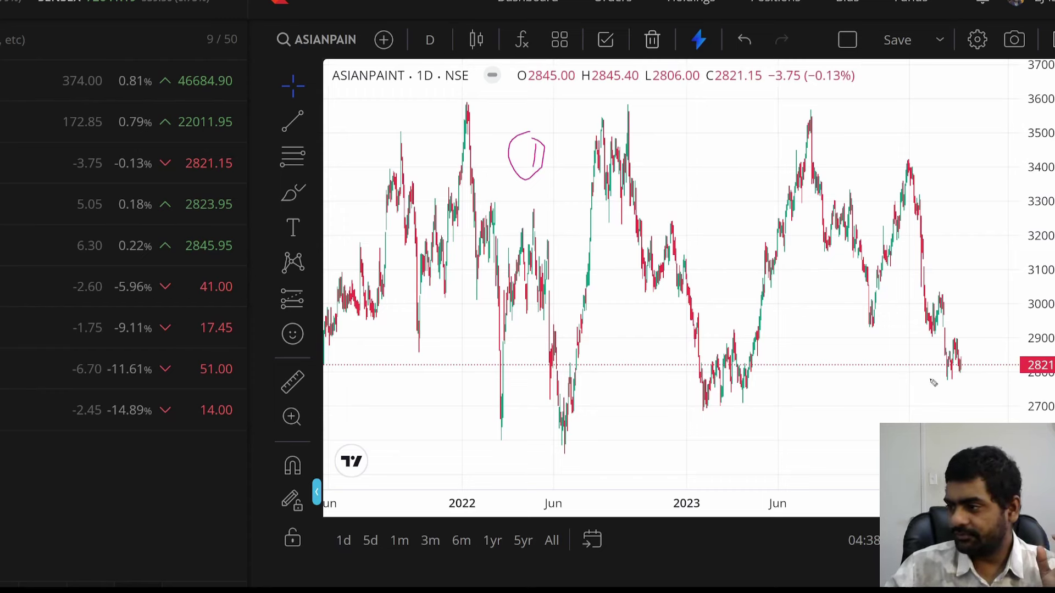
{"action": "left_click_drag", "start_coordinate": [934, 383], "coordinate": [979, 379]}
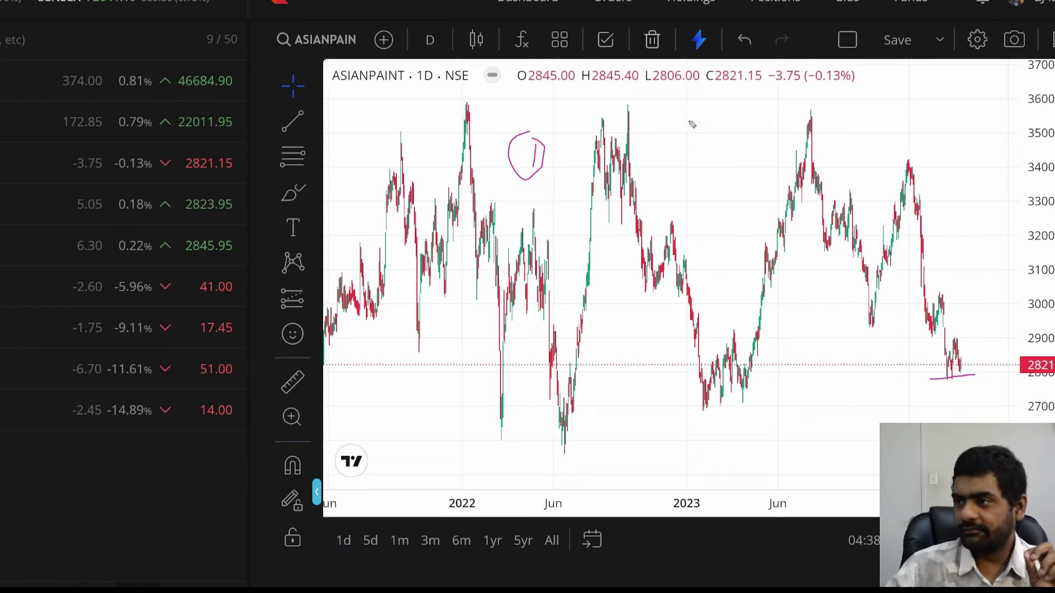
{"action": "mouse_move", "coordinate": [691, 122]}
{"action": "left_mouse_down"}
{"action": "mouse_move", "coordinate": [684, 159]}
{"action": "mouse_move", "coordinate": [693, 112]}
{"action": "left_mouse_up"}
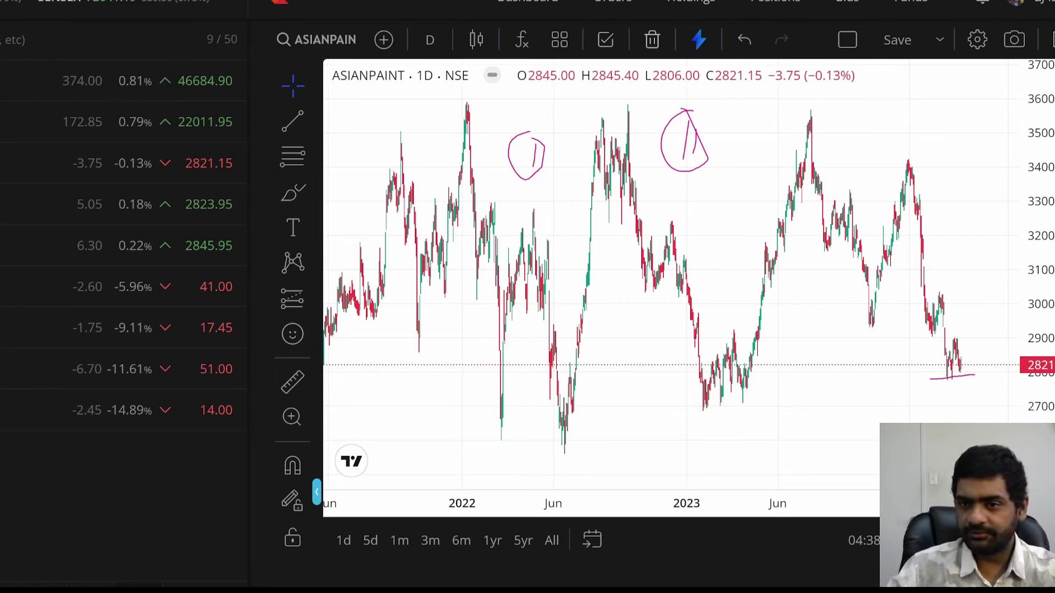
Step: Highlight the APR future's 2845.95 watchlist price and draw the support line at the 2023 lows
{"action": "mouse_move", "coordinate": [1, 268]}
{"action": "left_mouse_down"}
{"action": "mouse_move", "coordinate": [251, 266]}
{"action": "mouse_move", "coordinate": [187, 231]}
{"action": "mouse_move", "coordinate": [1, 230]}
{"action": "left_mouse_up"}
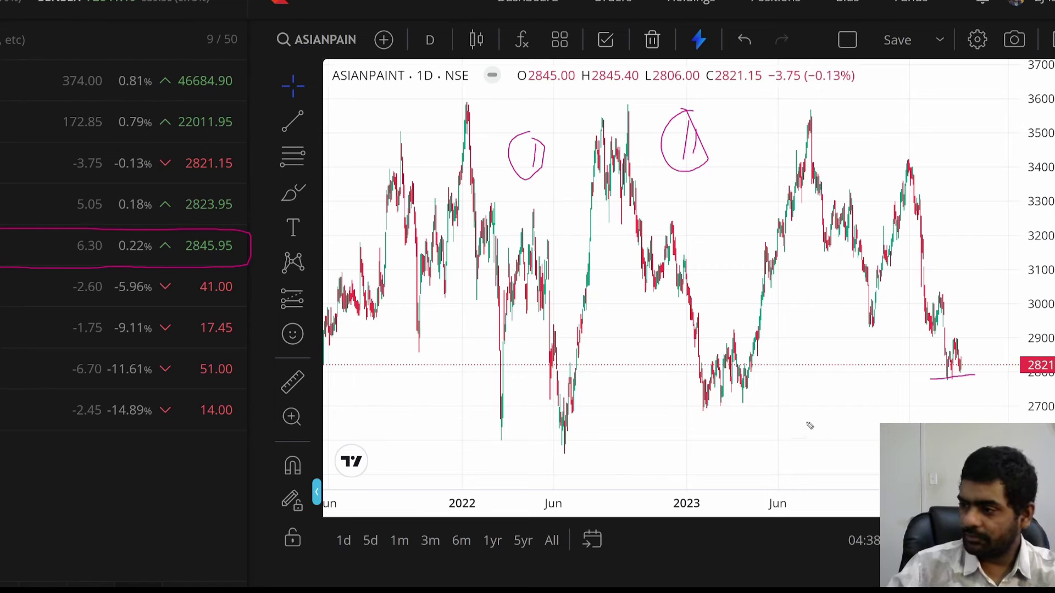
{"action": "mouse_move", "coordinate": [687, 388]}
{"action": "left_mouse_down"}
{"action": "mouse_move", "coordinate": [793, 386]}
{"action": "mouse_move", "coordinate": [772, 424]}
{"action": "mouse_move", "coordinate": [761, 388]}
{"action": "left_mouse_up"}
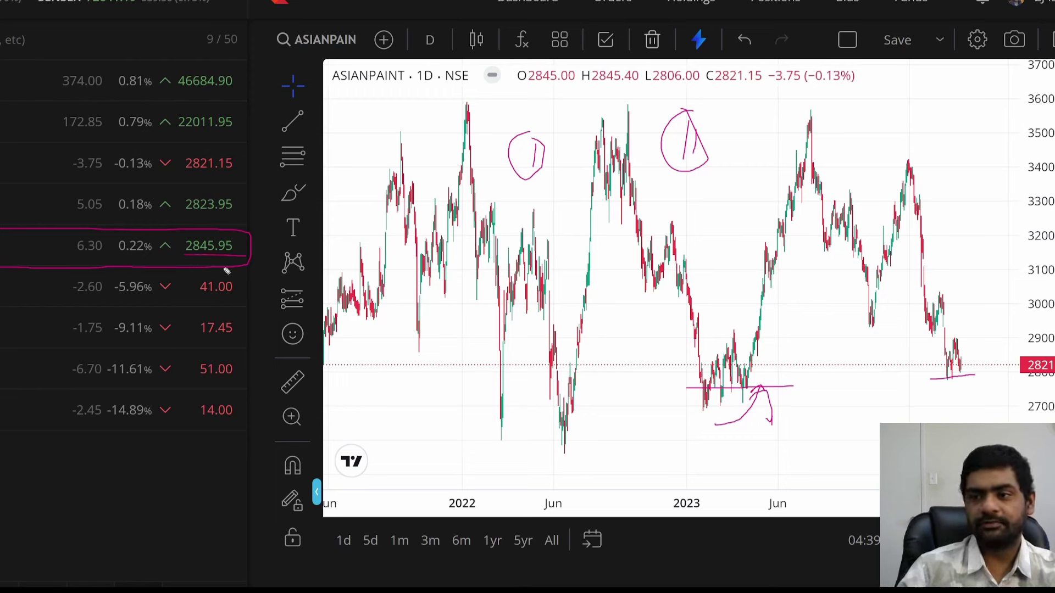
{"action": "left_click_drag", "start_coordinate": [184, 259], "coordinate": [224, 270]}
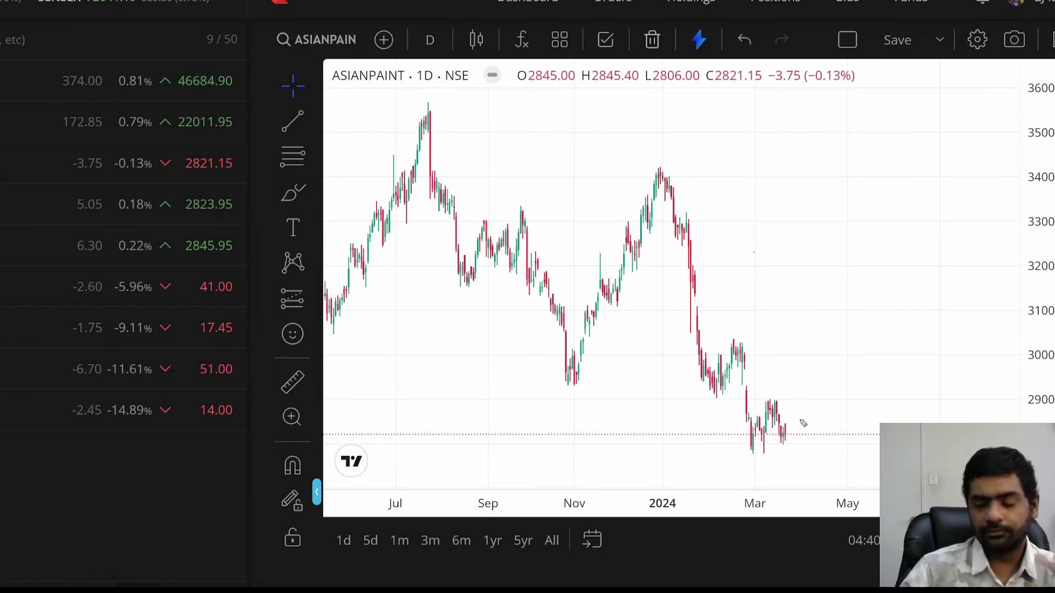
Step: Sketch the March-lows dip, an upward bounce arrow, circled numbers, and a 1+2% target note on the chart
{"action": "mouse_move", "coordinate": [732, 375]}
{"action": "left_mouse_down"}
{"action": "mouse_move", "coordinate": [745, 467]}
{"action": "mouse_move", "coordinate": [766, 441]}
{"action": "mouse_move", "coordinate": [782, 461]}
{"action": "mouse_move", "coordinate": [820, 395]}
{"action": "mouse_move", "coordinate": [833, 409]}
{"action": "left_mouse_up"}
{"action": "left_click_drag", "start_coordinate": [737, 146], "coordinate": [801, 96]}
{"action": "left_click_drag", "start_coordinate": [801, 96], "coordinate": [777, 149]}
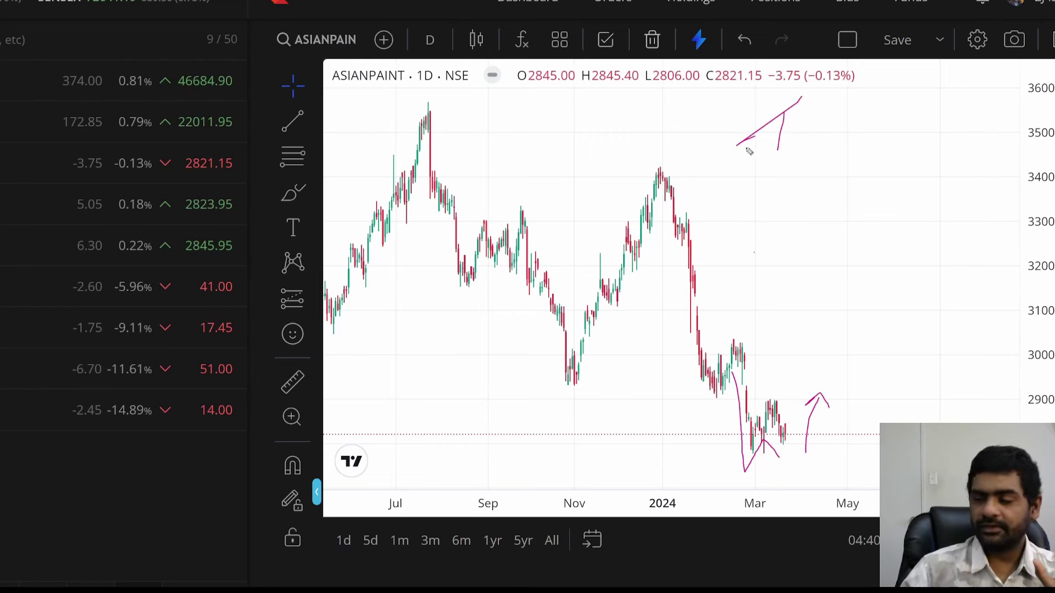
{"action": "mouse_move", "coordinate": [742, 130]}
{"action": "left_mouse_down"}
{"action": "mouse_move", "coordinate": [764, 162]}
{"action": "mouse_move", "coordinate": [793, 140]}
{"action": "left_mouse_up"}
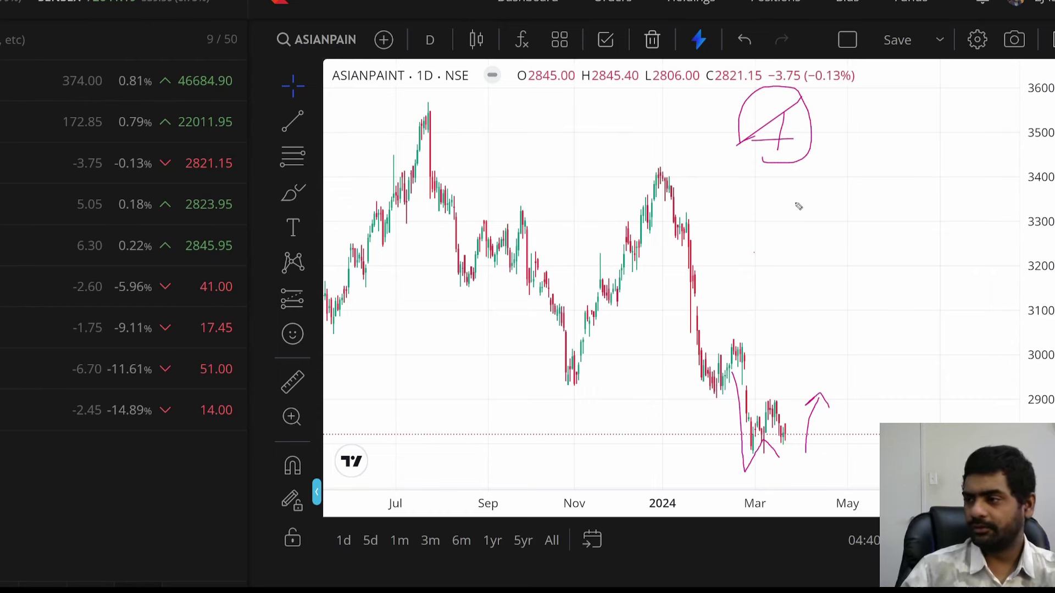
{"action": "mouse_move", "coordinate": [800, 201]}
{"action": "left_mouse_down"}
{"action": "mouse_move", "coordinate": [800, 216]}
{"action": "mouse_move", "coordinate": [816, 194]}
{"action": "left_mouse_up"}
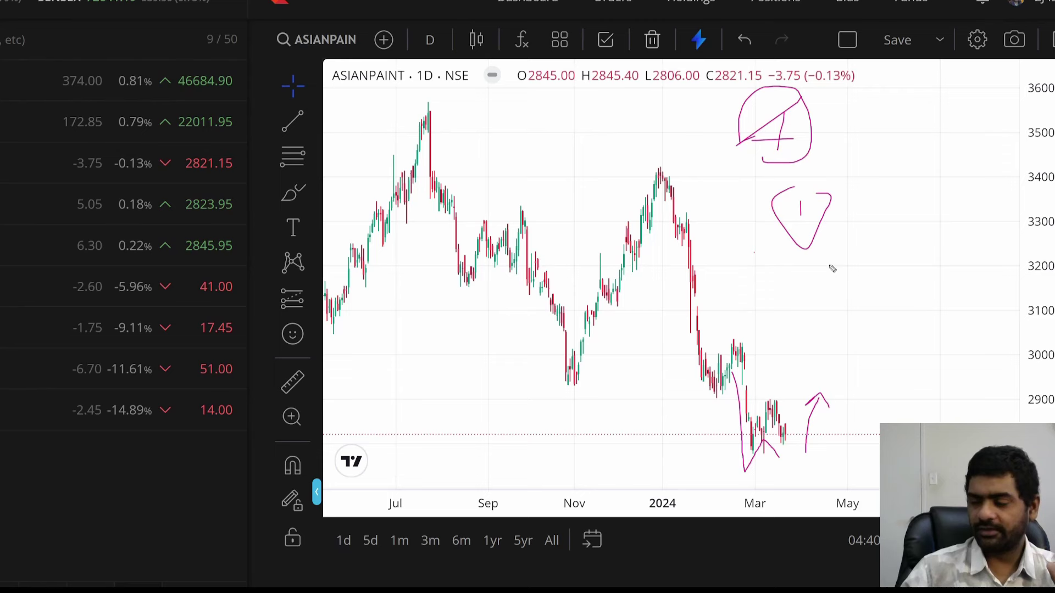
{"action": "mouse_move", "coordinate": [760, 273]}
{"action": "left_mouse_down"}
{"action": "mouse_move", "coordinate": [766, 294]}
{"action": "mouse_move", "coordinate": [821, 283]}
{"action": "left_mouse_up"}
{"action": "left_click_drag", "start_coordinate": [826, 269], "coordinate": [831, 279]}
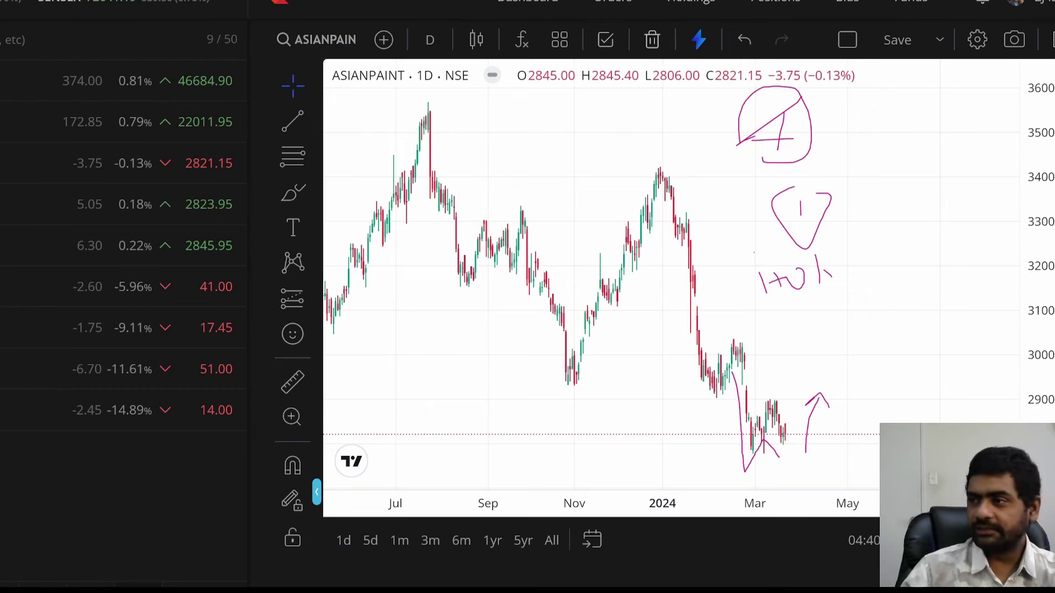
Step: Back on Positions, underline the MAR FUT 2,862.49 average and jot 4s beside 2863
{"action": "left_click", "coordinate": [772, 5]}
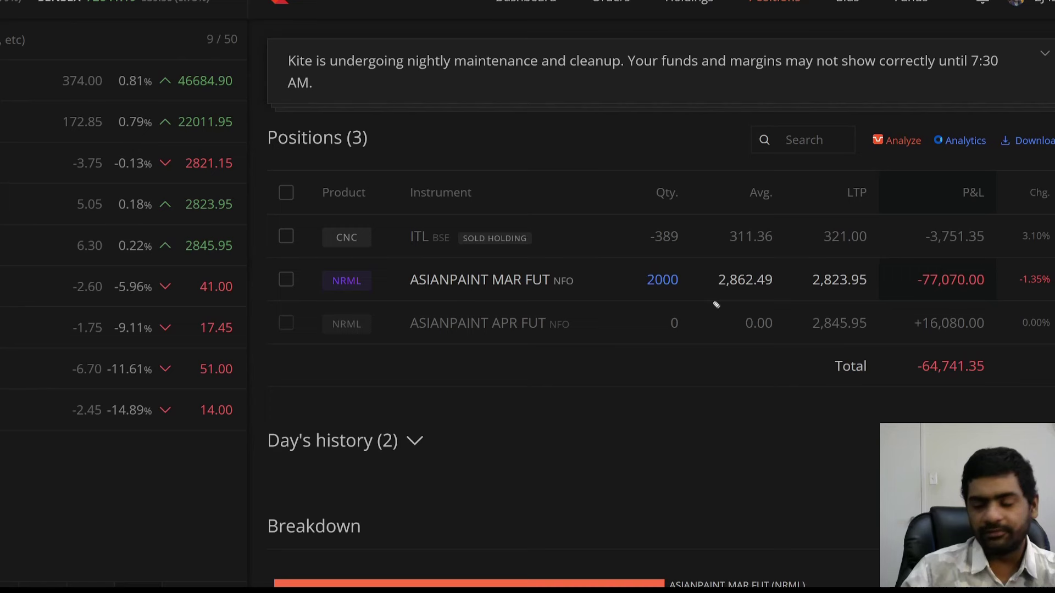
{"action": "left_click_drag", "start_coordinate": [713, 301], "coordinate": [770, 293]}
{"action": "mouse_move", "coordinate": [653, 424]}
{"action": "left_mouse_down"}
{"action": "mouse_move", "coordinate": [706, 451]}
{"action": "mouse_move", "coordinate": [637, 469]}
{"action": "left_mouse_up"}
{"action": "mouse_move", "coordinate": [491, 429]}
{"action": "left_mouse_down"}
{"action": "mouse_move", "coordinate": [510, 462]}
{"action": "mouse_move", "coordinate": [494, 474]}
{"action": "mouse_move", "coordinate": [513, 451]}
{"action": "left_mouse_up"}
{"action": "left_click_drag", "start_coordinate": [477, 482], "coordinate": [506, 482]}
{"action": "mouse_move", "coordinate": [577, 431]}
{"action": "left_mouse_down"}
{"action": "mouse_move", "coordinate": [573, 442]}
{"action": "mouse_move", "coordinate": [590, 450]}
{"action": "left_mouse_up"}
{"action": "left_click_drag", "start_coordinate": [576, 434], "coordinate": [599, 502]}
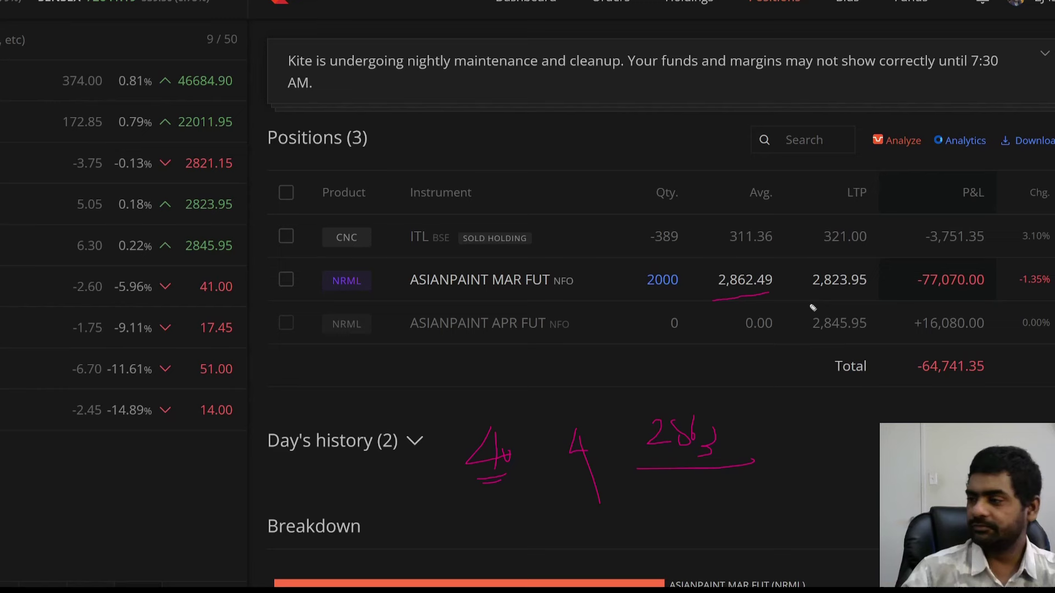
Step: Mark the 2,823.95 LTP and -77,070.00 loss, write the 2862 figures, then switch to Sensibull's OI chart
{"action": "left_click_drag", "start_coordinate": [810, 302], "coordinate": [959, 293]}
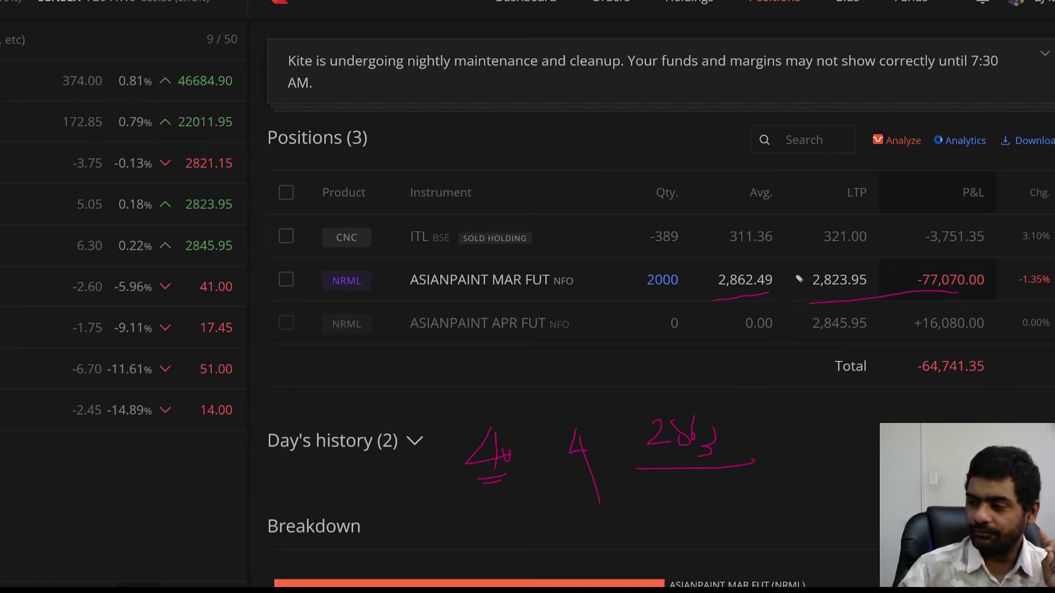
{"action": "mouse_move", "coordinate": [797, 268]}
{"action": "left_mouse_down"}
{"action": "mouse_move", "coordinate": [803, 300]}
{"action": "mouse_move", "coordinate": [885, 277]}
{"action": "mouse_move", "coordinate": [813, 266]}
{"action": "left_mouse_up"}
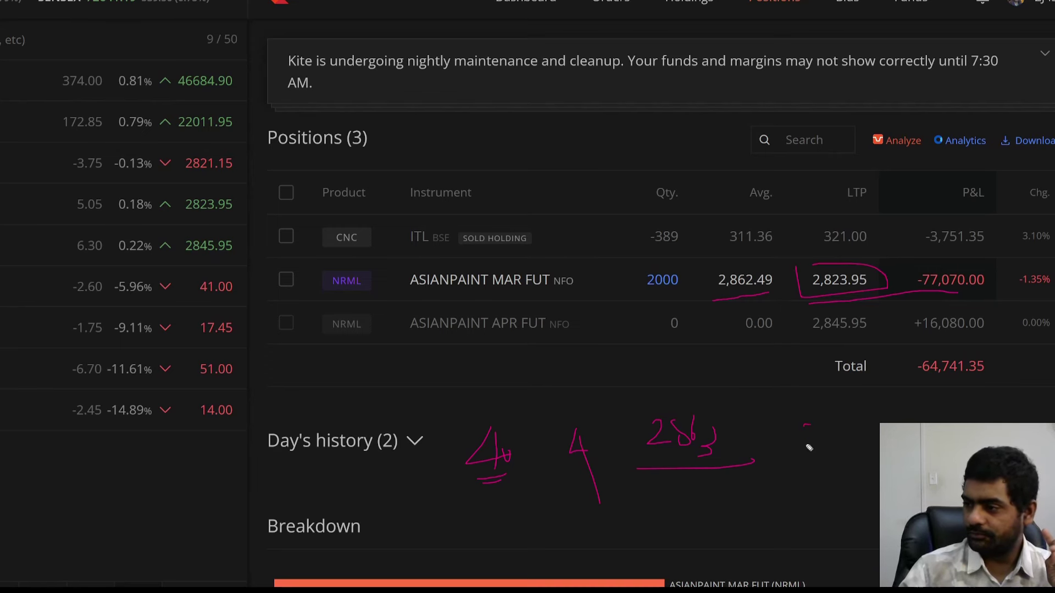
{"action": "mouse_move", "coordinate": [801, 429]}
{"action": "left_mouse_down"}
{"action": "mouse_move", "coordinate": [824, 457]}
{"action": "mouse_move", "coordinate": [836, 435]}
{"action": "mouse_move", "coordinate": [837, 448]}
{"action": "mouse_move", "coordinate": [874, 437]}
{"action": "left_mouse_up"}
{"action": "left_click_drag", "start_coordinate": [934, 419], "coordinate": [929, 432]}
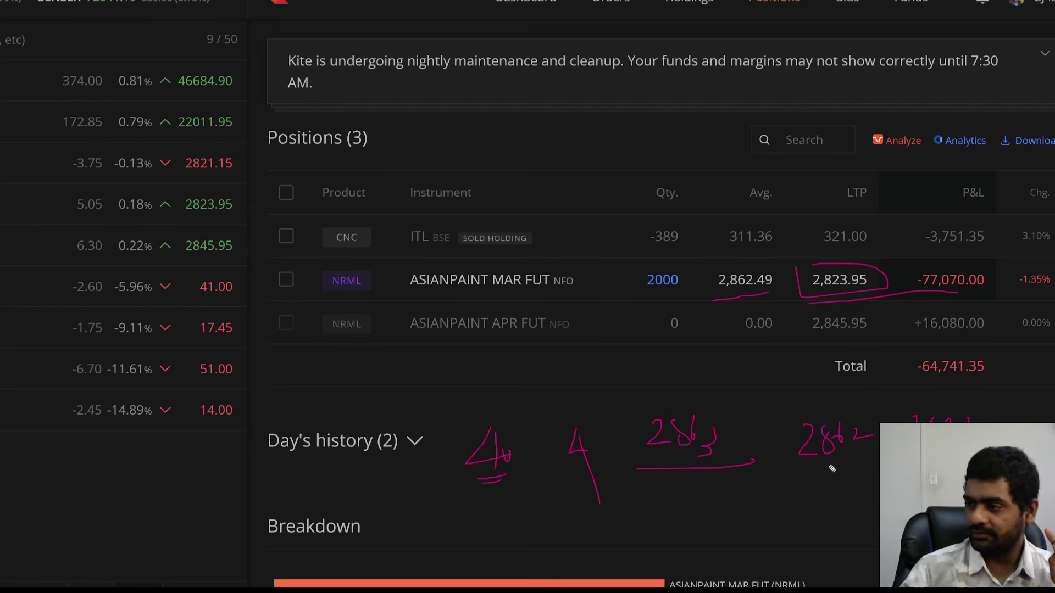
{"action": "mouse_move", "coordinate": [823, 467]}
{"action": "left_mouse_down"}
{"action": "mouse_move", "coordinate": [880, 461]}
{"action": "mouse_move", "coordinate": [880, 472]}
{"action": "left_mouse_up"}
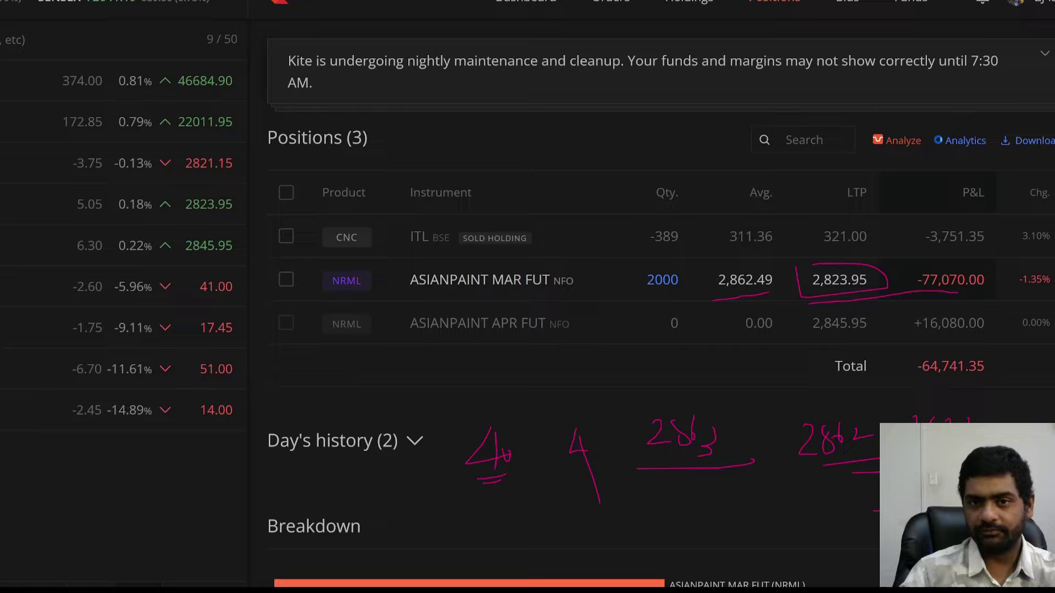
{"action": "key", "text": "ctrl+Tab"}
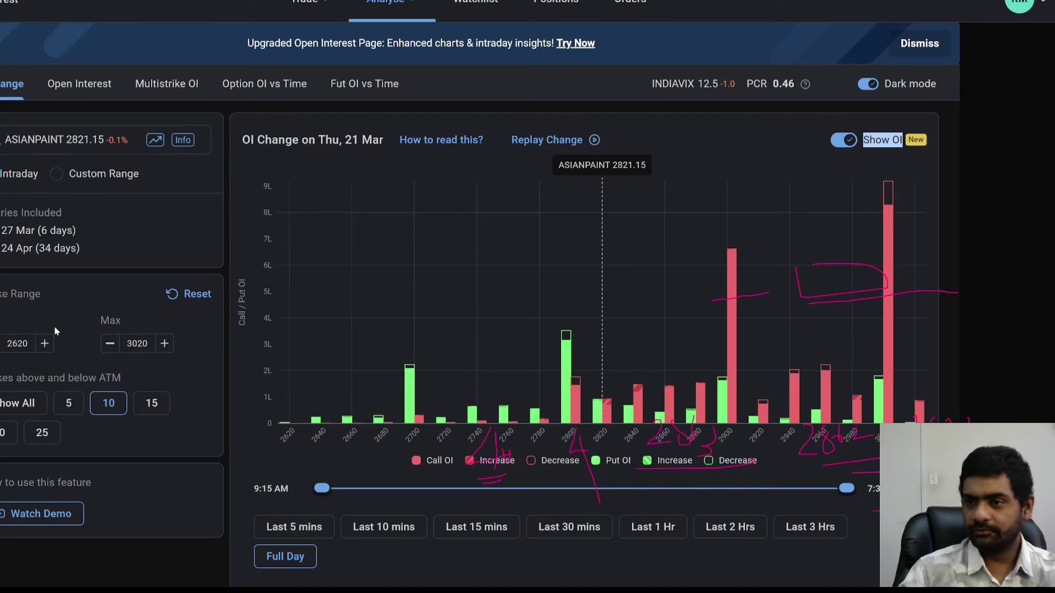
Step: Open Sensibull's Strategy Builder and start a new custom strategy
{"action": "mouse_move", "coordinate": [308, 2]}
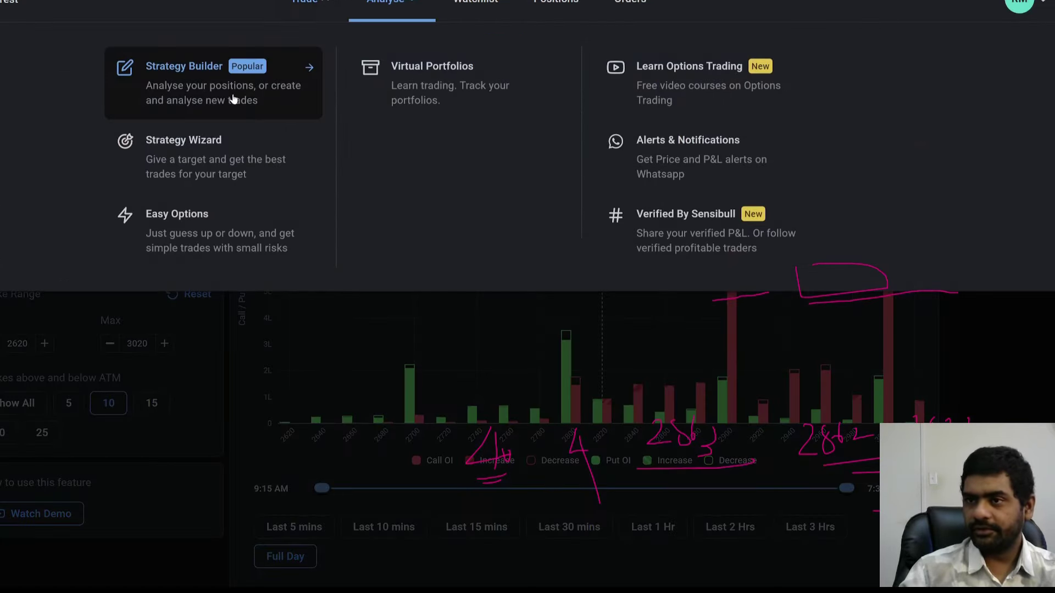
{"action": "left_click", "coordinate": [209, 75]}
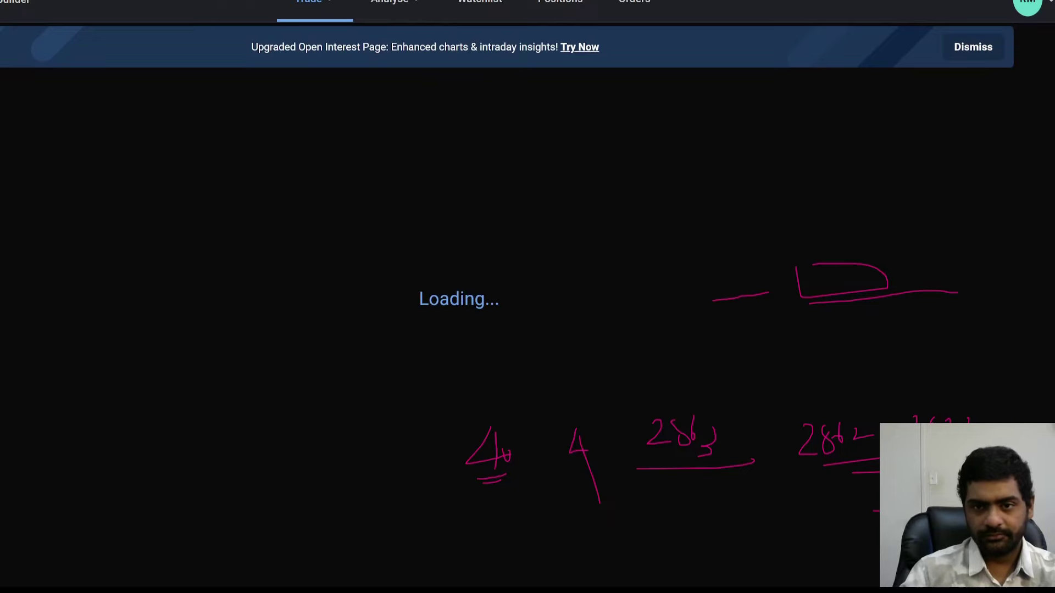
{"action": "key", "text": "e"}
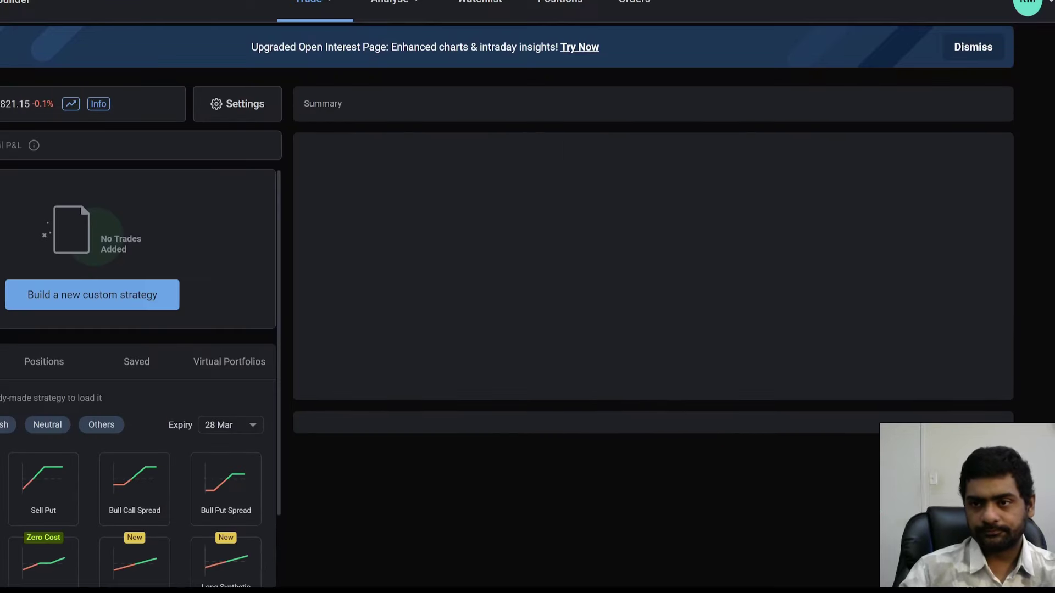
{"action": "left_click", "coordinate": [84, 302]}
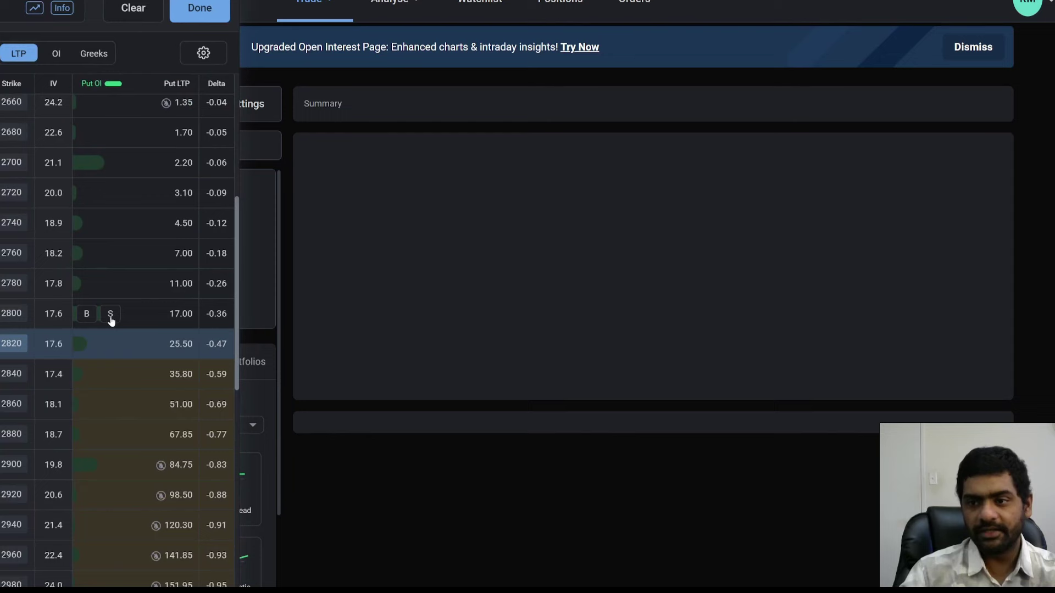
{"action": "scroll", "coordinate": [22, 310], "scroll_direction": "down", "scroll_amount": 2}
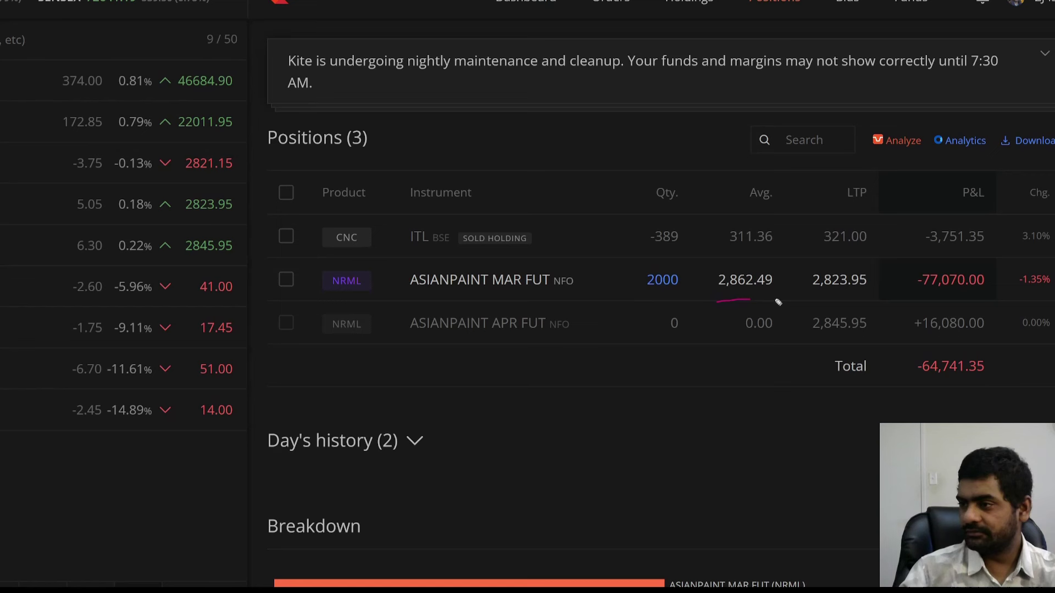
{"action": "left_click_drag", "start_coordinate": [750, 300], "coordinate": [779, 299]}
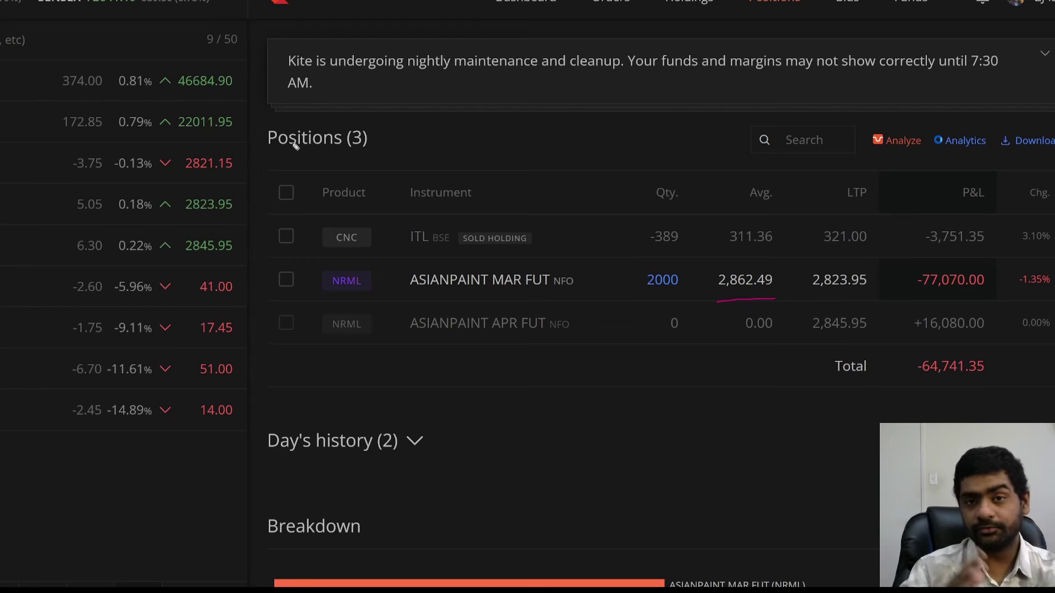
{"action": "mouse_move", "coordinate": [718, 272]}
{"action": "left_mouse_down"}
{"action": "mouse_move", "coordinate": [749, 299]}
{"action": "mouse_move", "coordinate": [750, 270]}
{"action": "mouse_move", "coordinate": [711, 268]}
{"action": "left_mouse_up"}
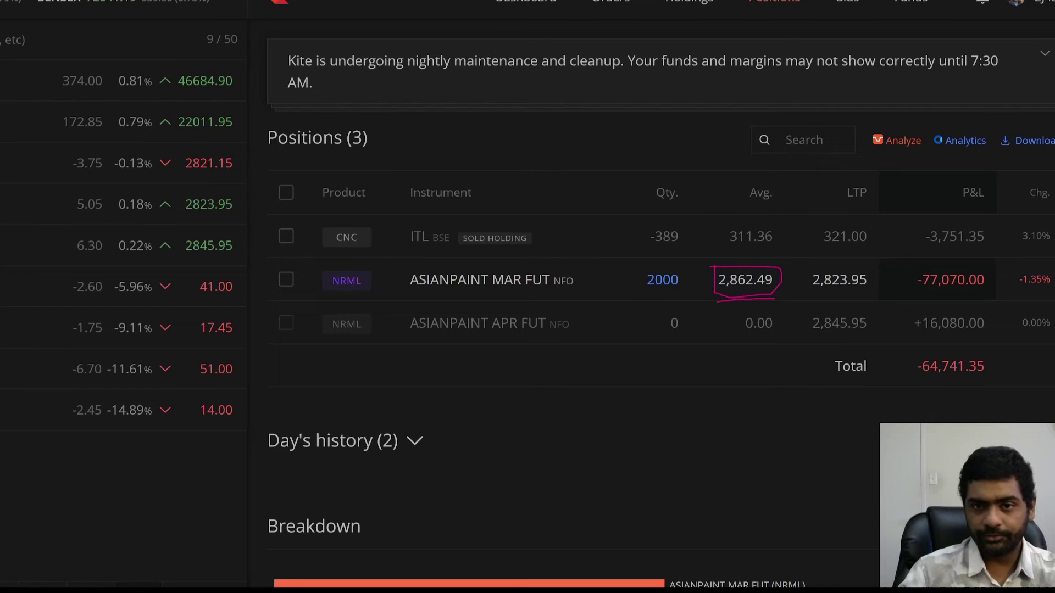
Step: Sell 10 lots of the 2860 call, giving a 2874 breakeven, then return to Kite Positions
{"action": "key", "text": "ctrl+Tab"}
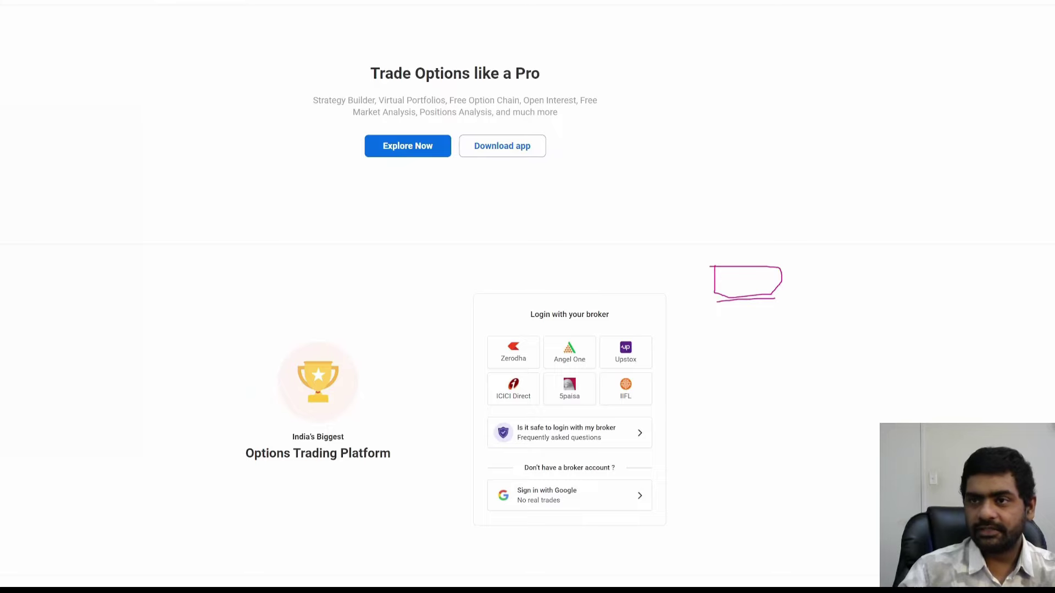
{"action": "key", "text": "ctrl+Tab"}
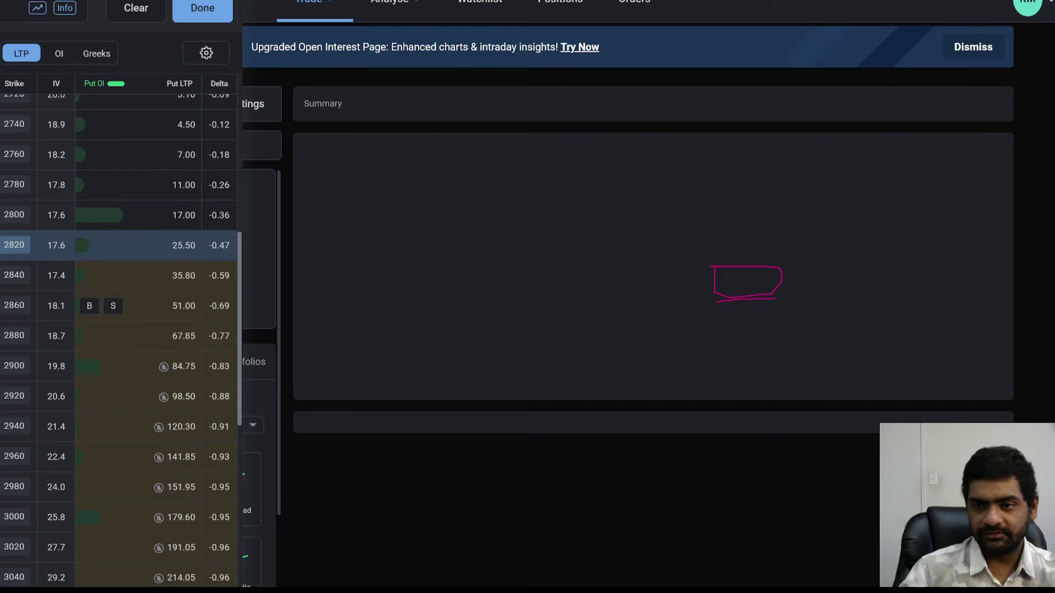
{"action": "left_click", "coordinate": [89, 306]}
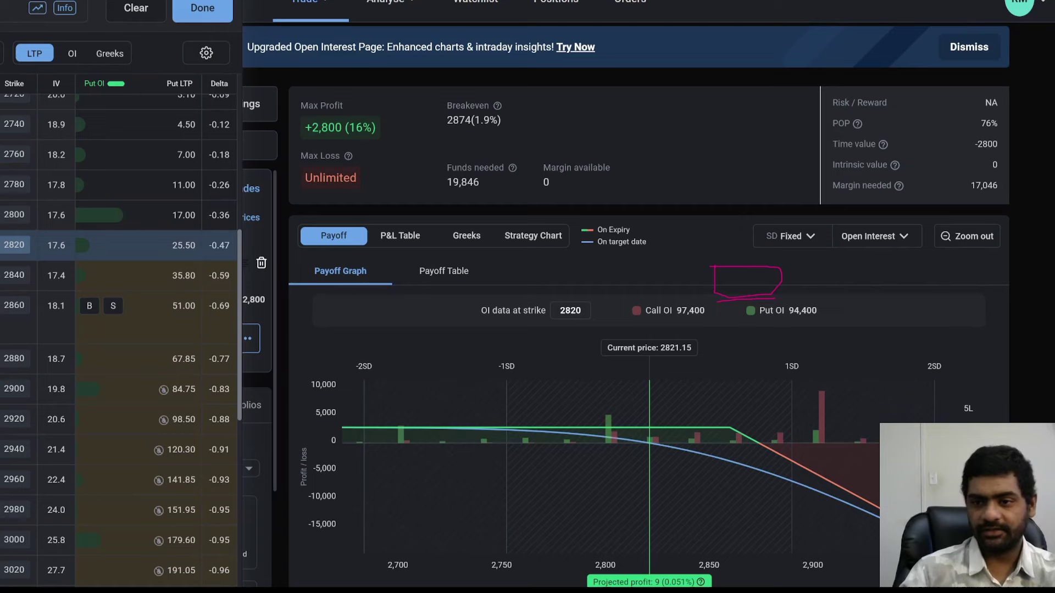
{"action": "left_click", "coordinate": [217, 17]}
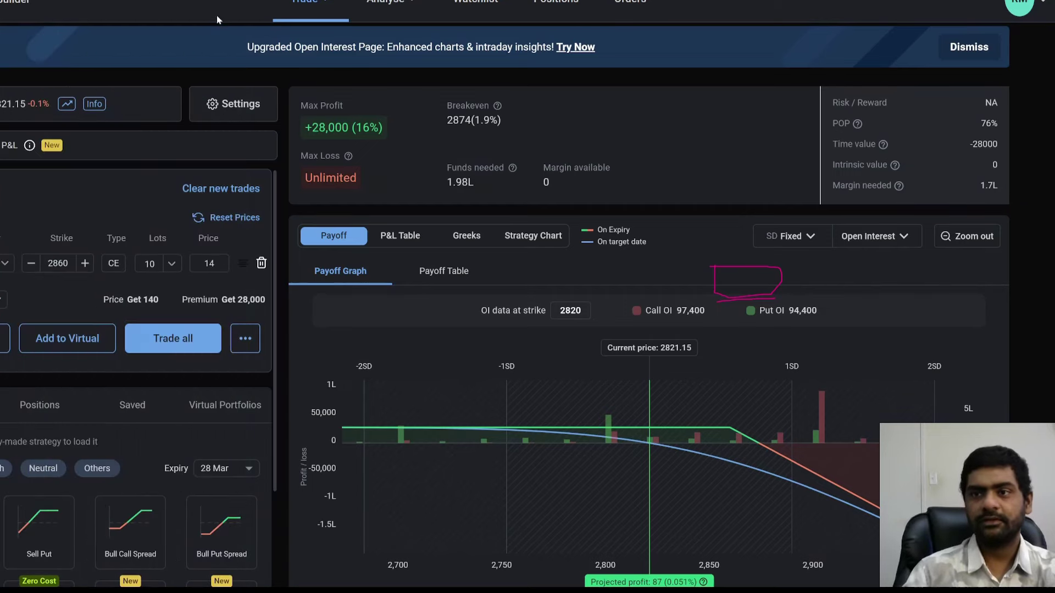
{"action": "key", "text": "ctrl+Tab"}
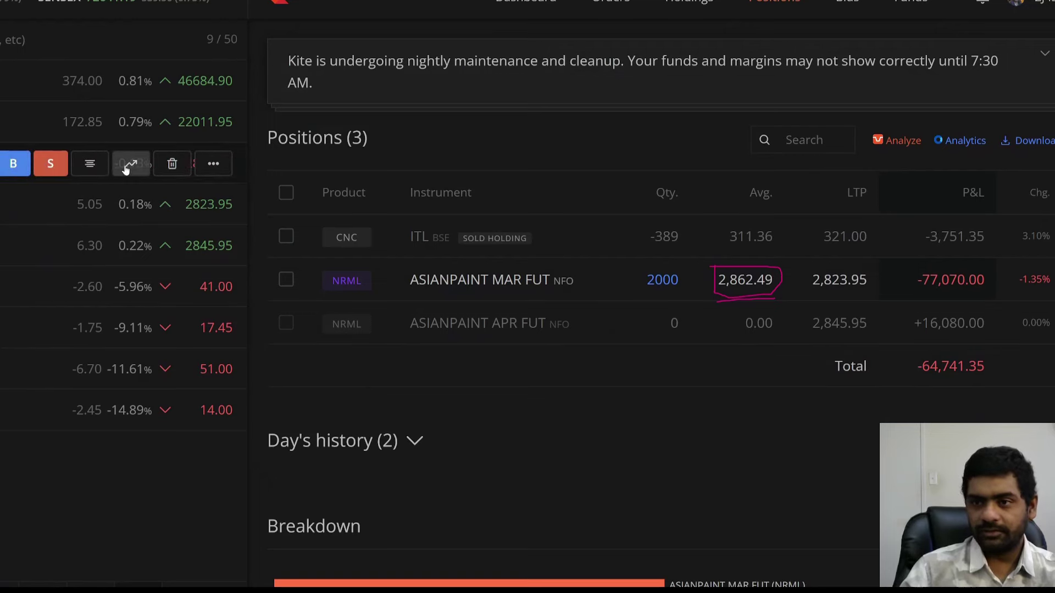
Step: Open the Asian Paints daily chart and draw pen annotations on it
{"action": "left_click", "coordinate": [129, 170]}
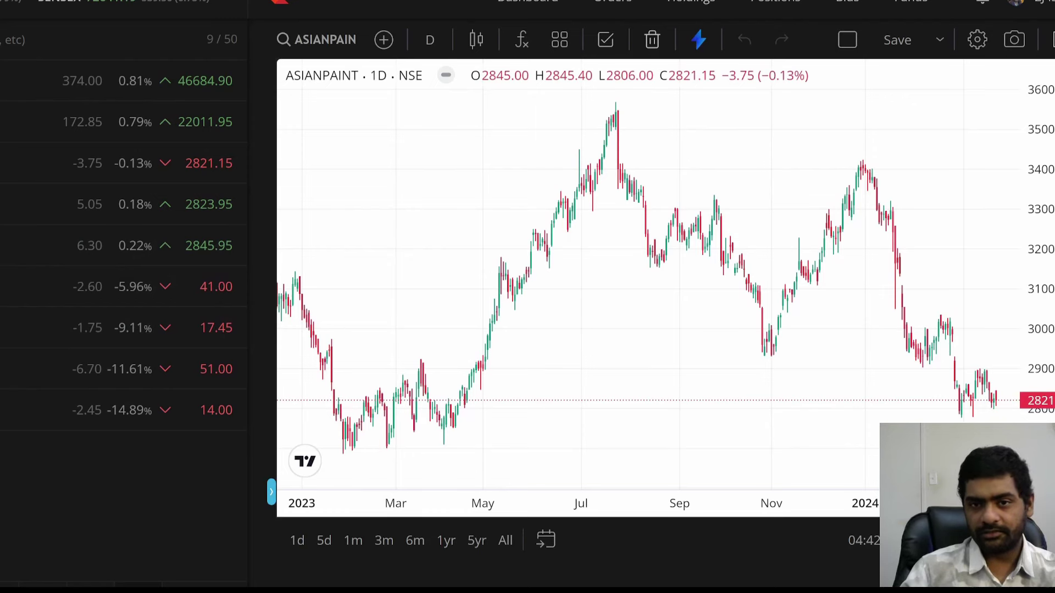
{"action": "mouse_move", "coordinate": [367, 165]}
{"action": "left_mouse_down"}
{"action": "mouse_move", "coordinate": [407, 190]}
{"action": "mouse_move", "coordinate": [432, 176]}
{"action": "left_mouse_up"}
{"action": "left_click_drag", "start_coordinate": [442, 168], "coordinate": [445, 174]}
{"action": "left_click_drag", "start_coordinate": [379, 226], "coordinate": [373, 270]}
{"action": "mouse_move", "coordinate": [365, 254]}
{"action": "left_mouse_down"}
{"action": "mouse_move", "coordinate": [374, 270]}
{"action": "mouse_move", "coordinate": [410, 221]}
{"action": "mouse_move", "coordinate": [416, 230]}
{"action": "left_mouse_up"}
{"action": "mouse_move", "coordinate": [446, 263]}
{"action": "left_mouse_down"}
{"action": "mouse_move", "coordinate": [416, 324]}
{"action": "mouse_move", "coordinate": [421, 340]}
{"action": "mouse_move", "coordinate": [486, 254]}
{"action": "left_mouse_up"}
{"action": "mouse_move", "coordinate": [464, 281]}
{"action": "left_mouse_down"}
{"action": "mouse_move", "coordinate": [486, 254]}
{"action": "mouse_move", "coordinate": [503, 269]}
{"action": "left_mouse_up"}
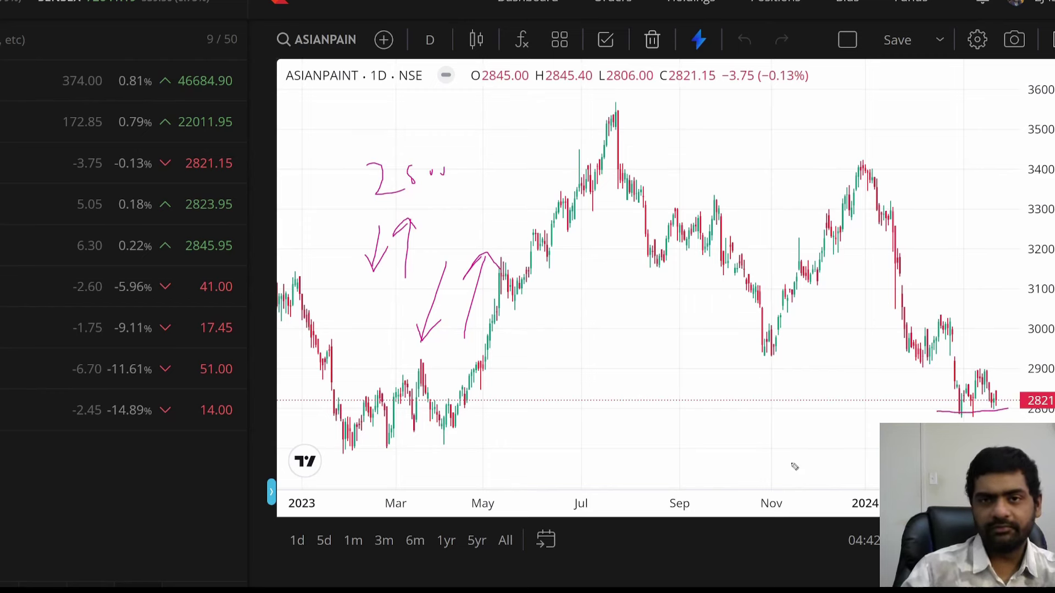
{"action": "left_click_drag", "start_coordinate": [632, 341], "coordinate": [651, 363]}
{"action": "left_click_drag", "start_coordinate": [618, 374], "coordinate": [681, 390]}
Step: Clear the chart marks, redraw fresh annotations, then go back to the Sensibull strategy builder
{"action": "key", "text": "e"}
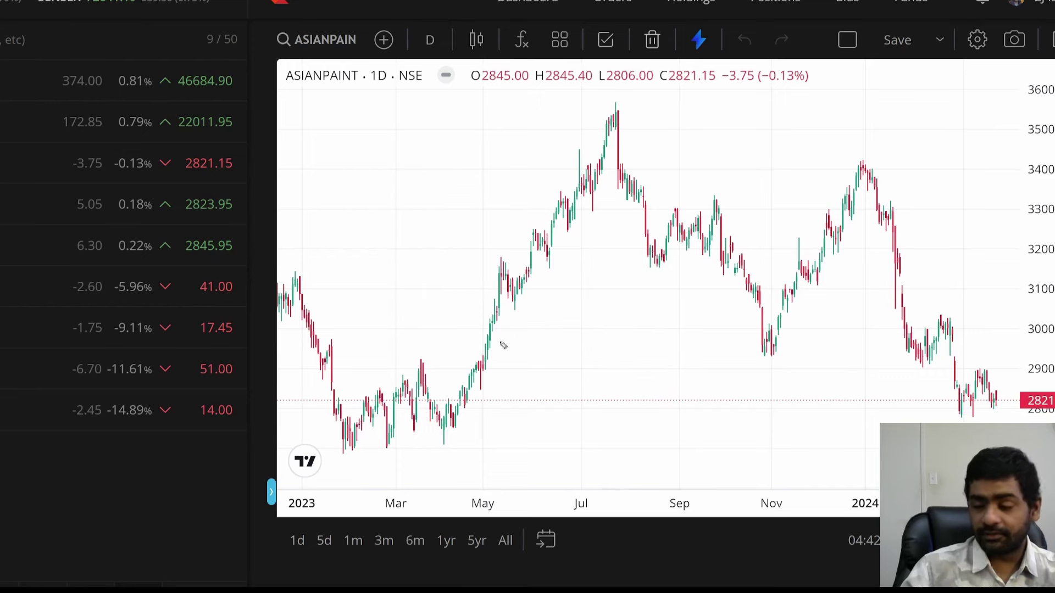
{"action": "mouse_move", "coordinate": [511, 347]}
{"action": "left_mouse_down"}
{"action": "mouse_move", "coordinate": [529, 367]}
{"action": "mouse_move", "coordinate": [526, 346]}
{"action": "left_mouse_up"}
{"action": "left_click_drag", "start_coordinate": [541, 352], "coordinate": [548, 351]}
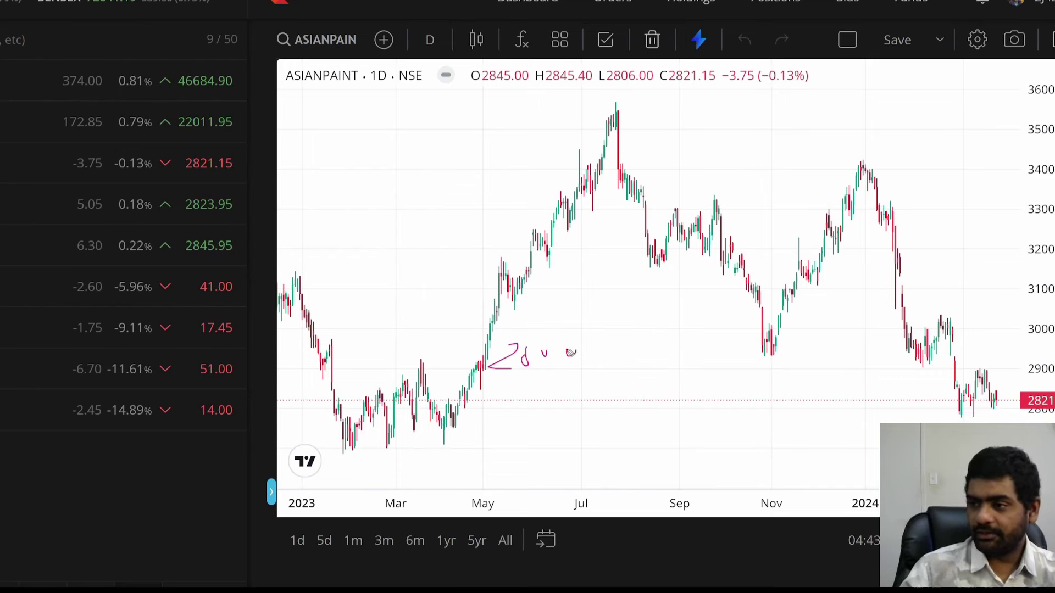
{"action": "mouse_move", "coordinate": [651, 352]}
{"action": "left_mouse_down"}
{"action": "mouse_move", "coordinate": [661, 369]}
{"action": "mouse_move", "coordinate": [709, 364]}
{"action": "left_mouse_up"}
{"action": "left_click_drag", "start_coordinate": [643, 379], "coordinate": [669, 377]}
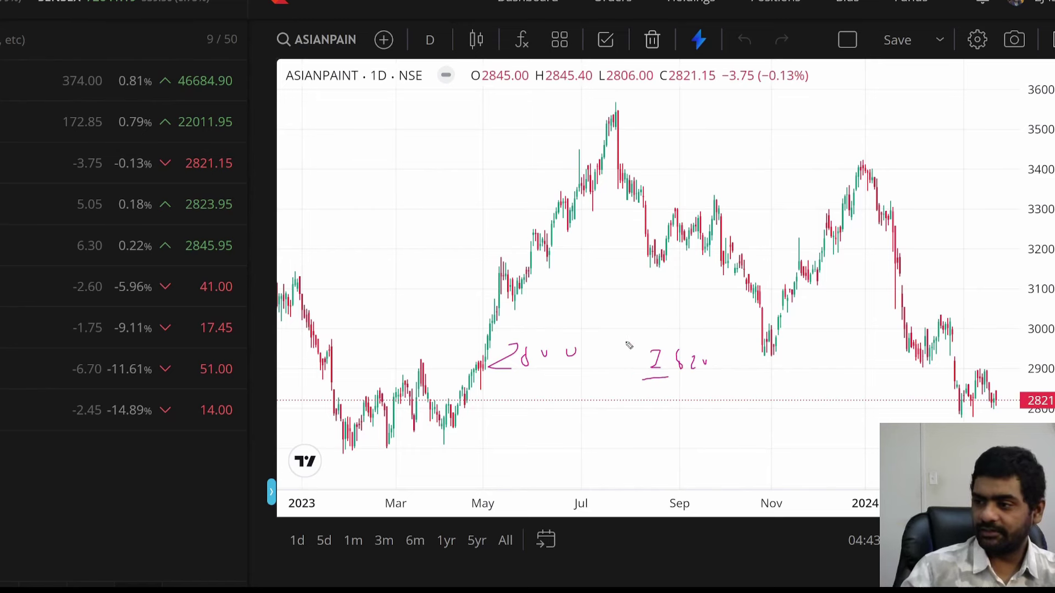
{"action": "mouse_move", "coordinate": [628, 343]}
{"action": "left_mouse_down"}
{"action": "mouse_move", "coordinate": [624, 379]}
{"action": "mouse_move", "coordinate": [649, 388]}
{"action": "left_mouse_up"}
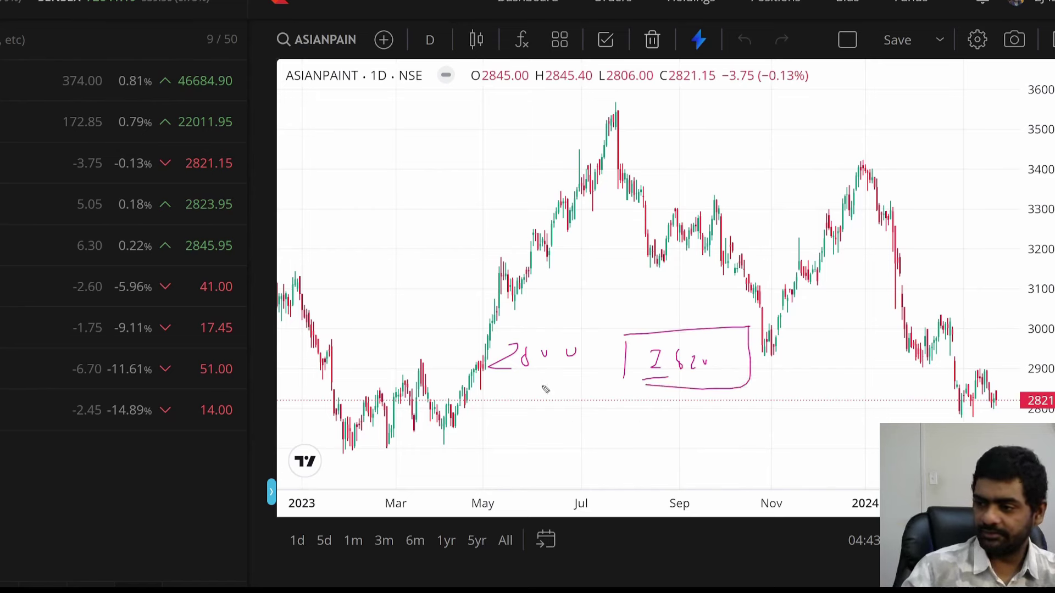
{"action": "mouse_move", "coordinate": [533, 323]}
{"action": "left_mouse_down"}
{"action": "mouse_move", "coordinate": [549, 324]}
{"action": "mouse_move", "coordinate": [572, 292]}
{"action": "mouse_move", "coordinate": [579, 302]}
{"action": "left_mouse_up"}
{"action": "mouse_move", "coordinate": [638, 279]}
{"action": "left_mouse_down"}
{"action": "mouse_move", "coordinate": [637, 333]}
{"action": "mouse_move", "coordinate": [655, 297]}
{"action": "mouse_move", "coordinate": [649, 288]}
{"action": "mouse_move", "coordinate": [647, 384]}
{"action": "mouse_move", "coordinate": [764, 349]}
{"action": "mouse_move", "coordinate": [663, 359]}
{"action": "left_mouse_up"}
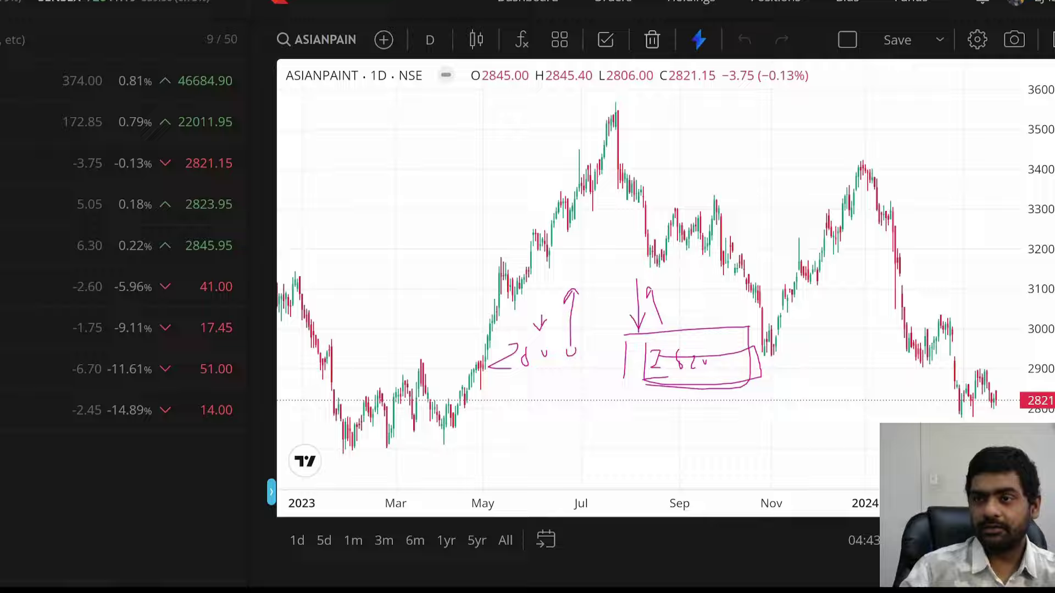
{"action": "key", "text": "ctrl+Tab"}
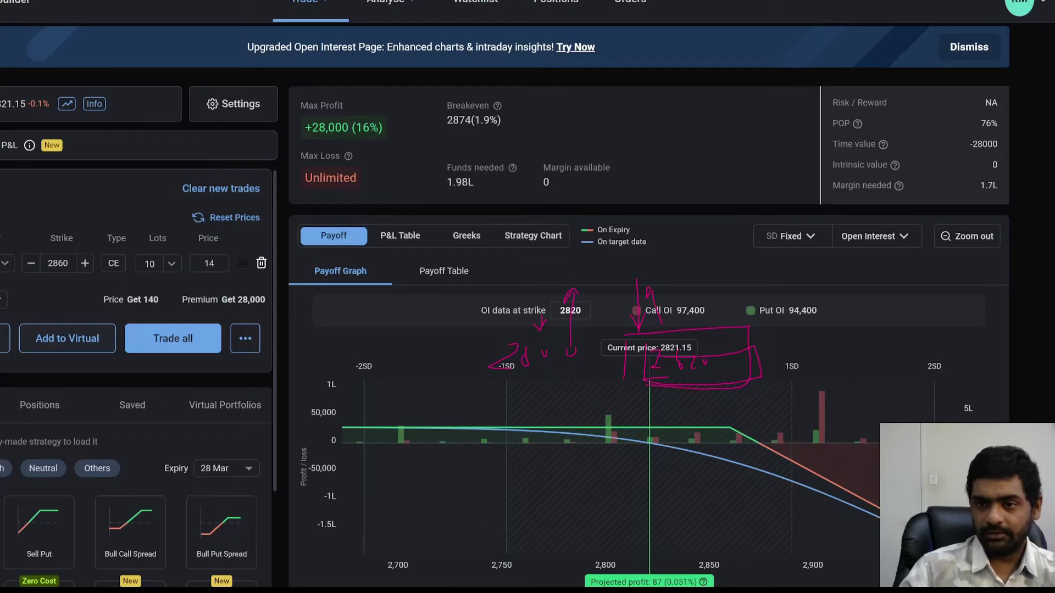
Step: Add a sold 2820 put at 10 lots alongside the 2860 call
{"action": "left_click", "coordinate": [7, 339]}
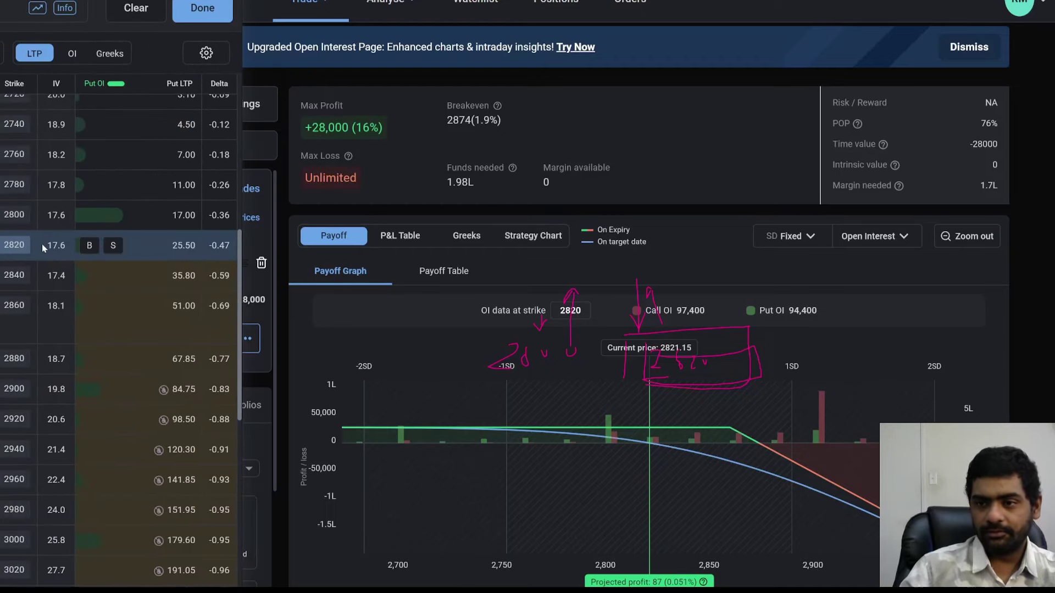
{"action": "left_click", "coordinate": [113, 246]}
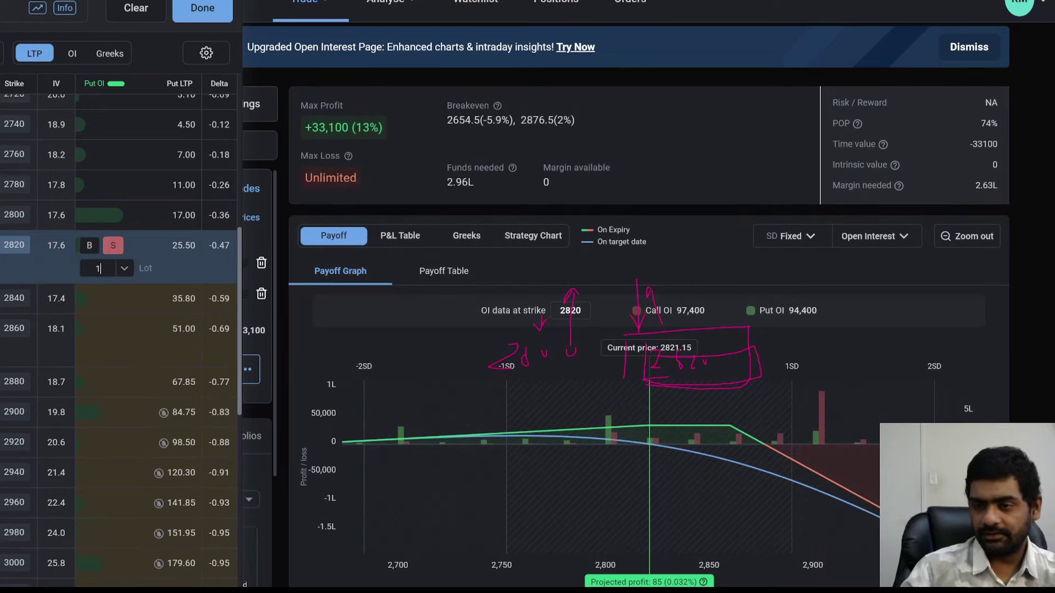
{"action": "left_click", "coordinate": [100, 268]}
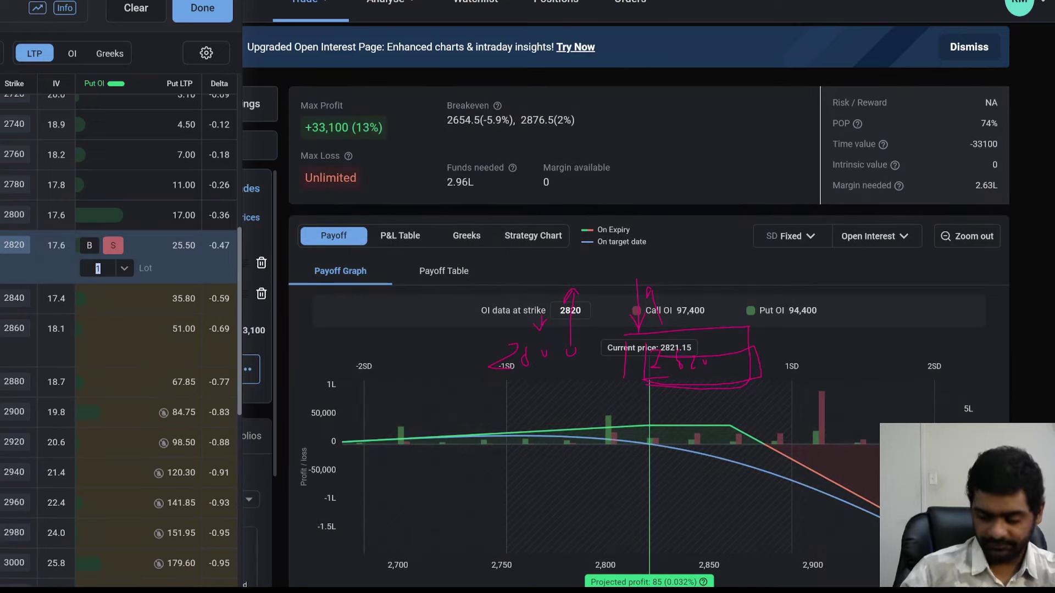
{"action": "type", "text": "0"}
{"action": "left_click", "coordinate": [177, 19]}
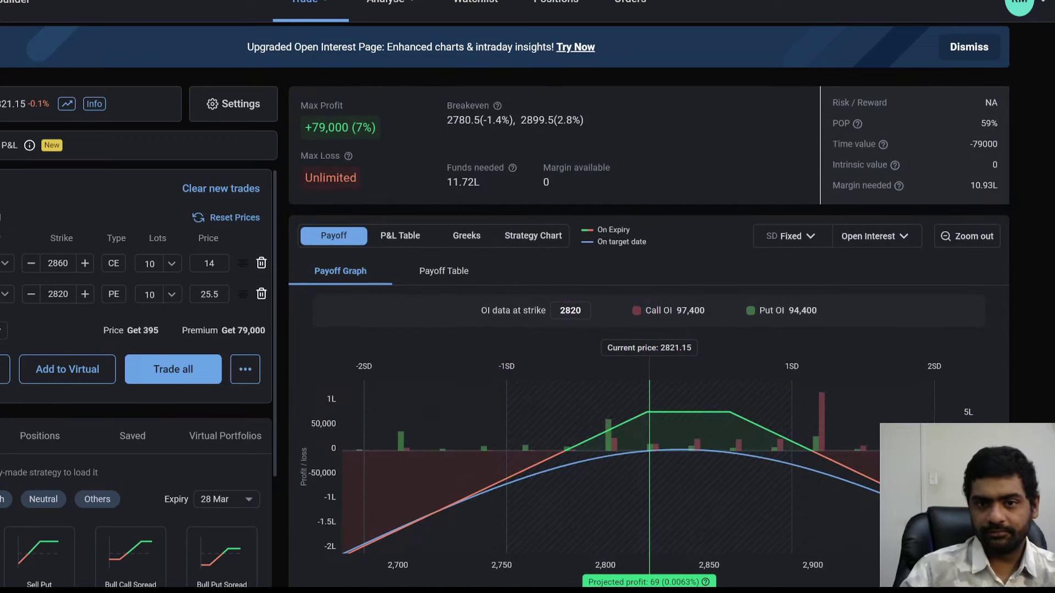
Step: Annotate the payoff with notes 32 and 11, clear them, and box the +79,000 maximum profit
{"action": "mouse_move", "coordinate": [295, 92]}
{"action": "left_mouse_down"}
{"action": "mouse_move", "coordinate": [304, 157]}
{"action": "mouse_move", "coordinate": [401, 92]}
{"action": "mouse_move", "coordinate": [300, 92]}
{"action": "left_mouse_up"}
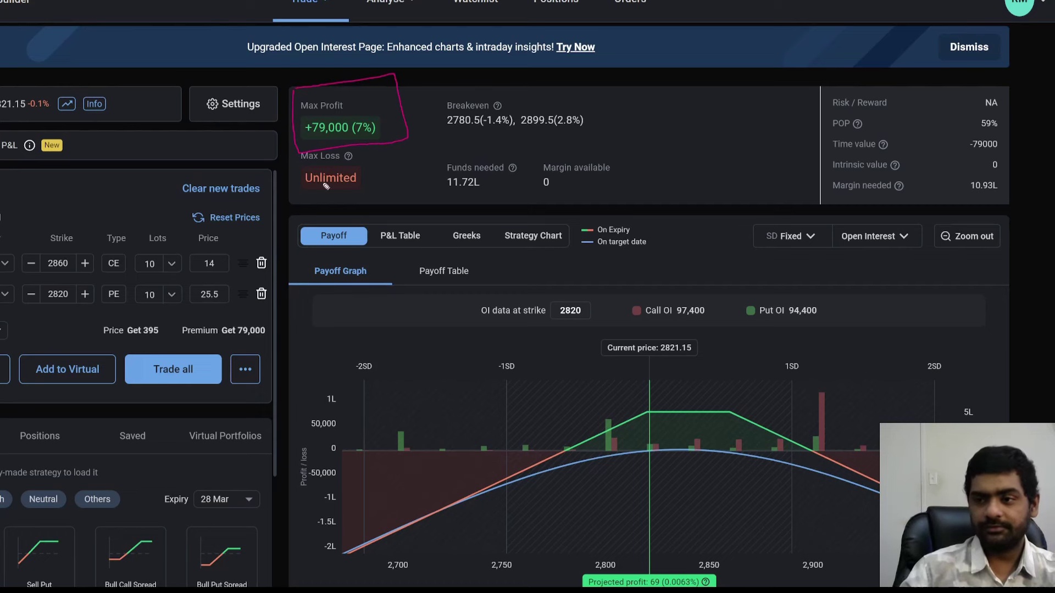
{"action": "mouse_move", "coordinate": [195, 266]}
{"action": "left_mouse_down"}
{"action": "mouse_move", "coordinate": [220, 258]}
{"action": "mouse_move", "coordinate": [198, 270]}
{"action": "mouse_move", "coordinate": [194, 291]}
{"action": "mouse_move", "coordinate": [217, 283]}
{"action": "left_mouse_up"}
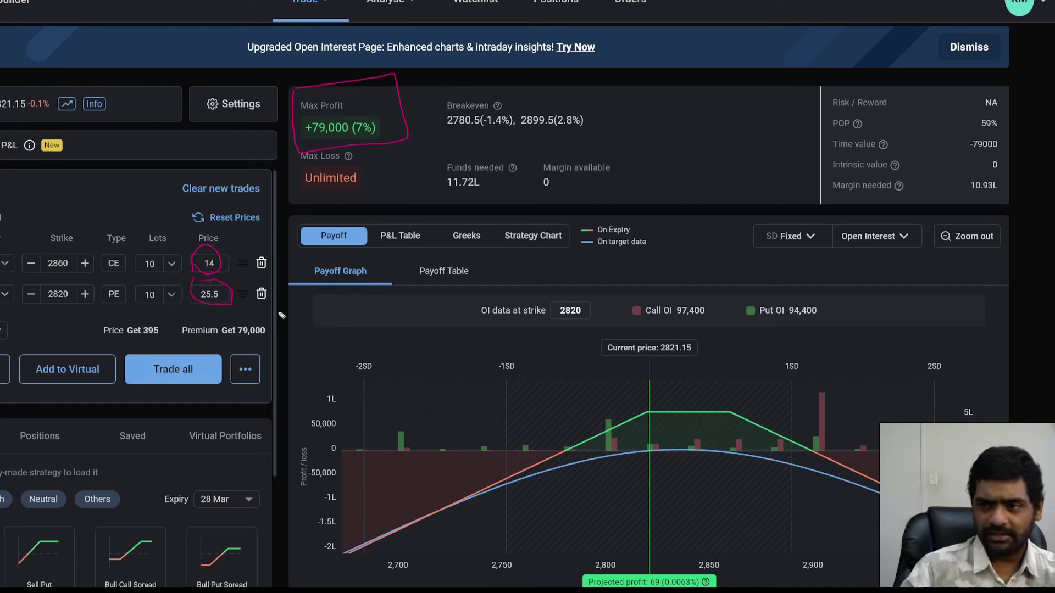
{"action": "mouse_move", "coordinate": [286, 313]}
{"action": "left_mouse_down"}
{"action": "mouse_move", "coordinate": [282, 337]}
{"action": "mouse_move", "coordinate": [325, 328]}
{"action": "left_mouse_up"}
{"action": "left_click_drag", "start_coordinate": [231, 250], "coordinate": [250, 238]}
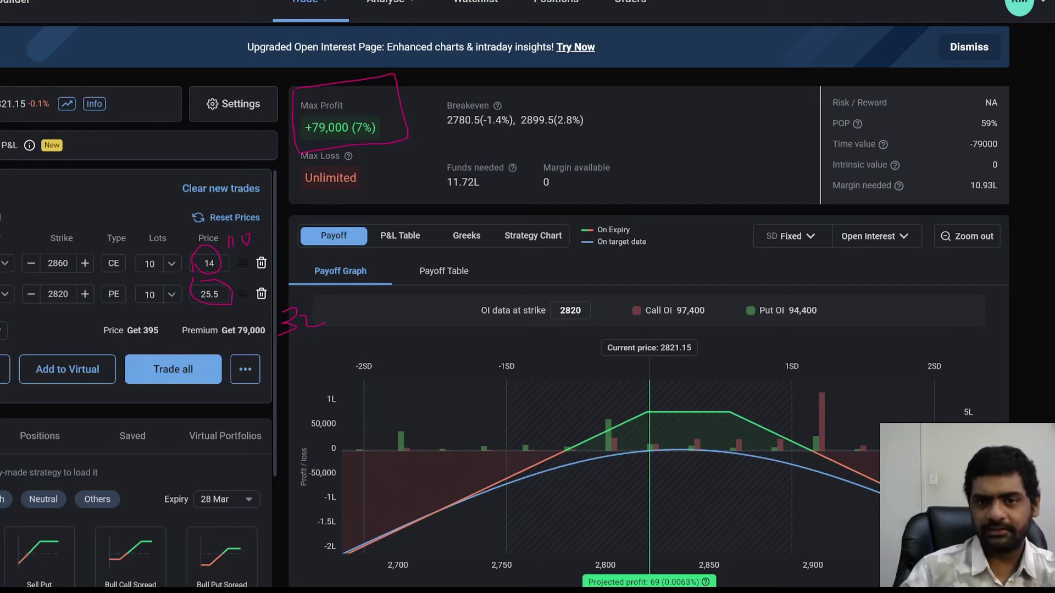
{"action": "key", "text": "e"}
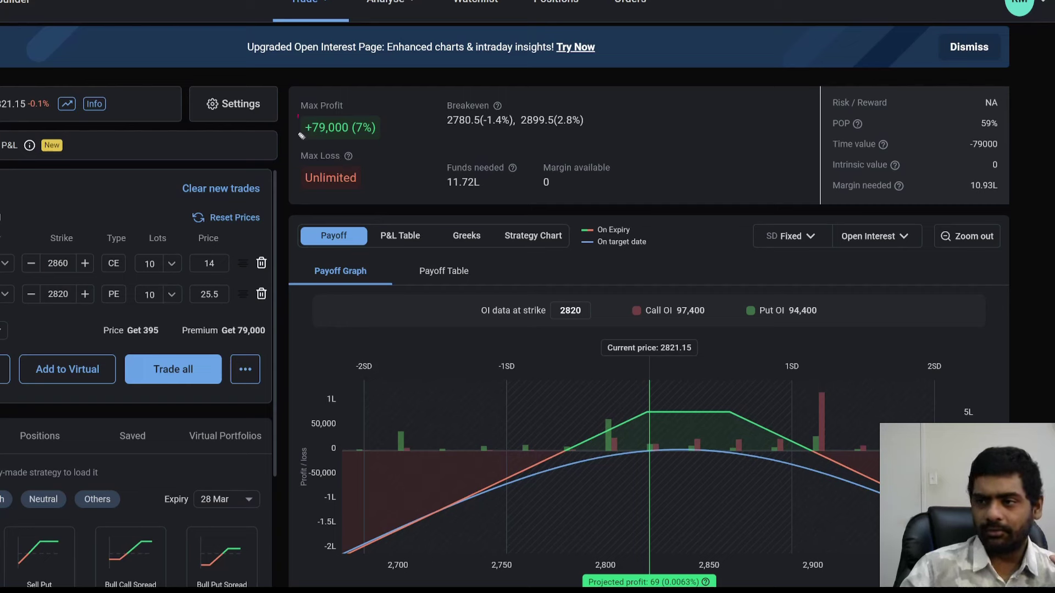
{"action": "mouse_move", "coordinate": [300, 139]}
{"action": "left_mouse_down"}
{"action": "mouse_move", "coordinate": [375, 113]}
{"action": "mouse_move", "coordinate": [383, 145]}
{"action": "mouse_move", "coordinate": [295, 143]}
{"action": "left_mouse_up"}
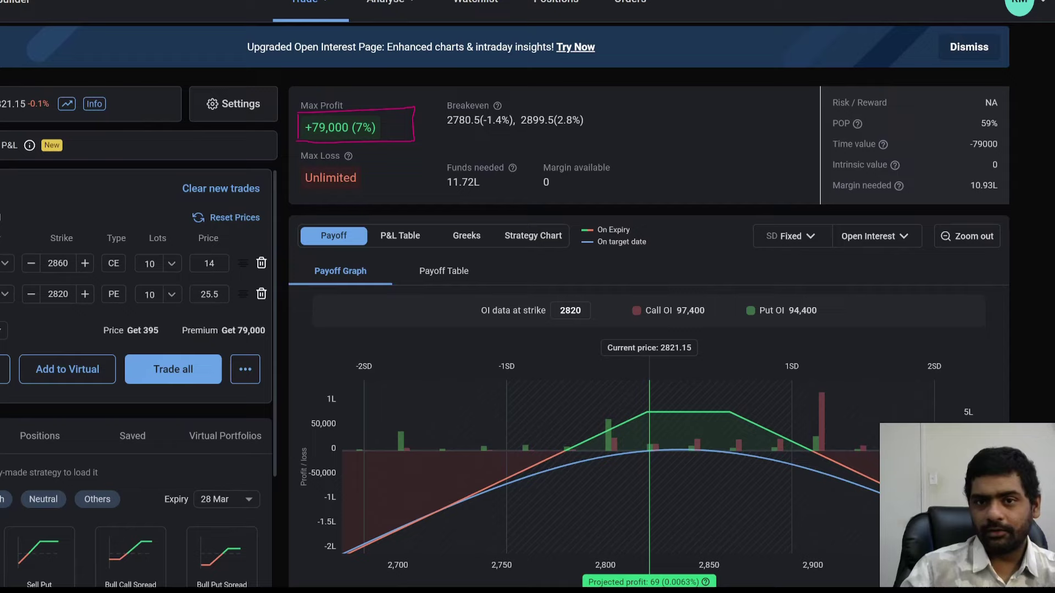
Step: Bring up Kite positions and underline the ASIANPAINT MAR FUT loss of -77,070
{"action": "key", "text": "ctrl+Tab"}
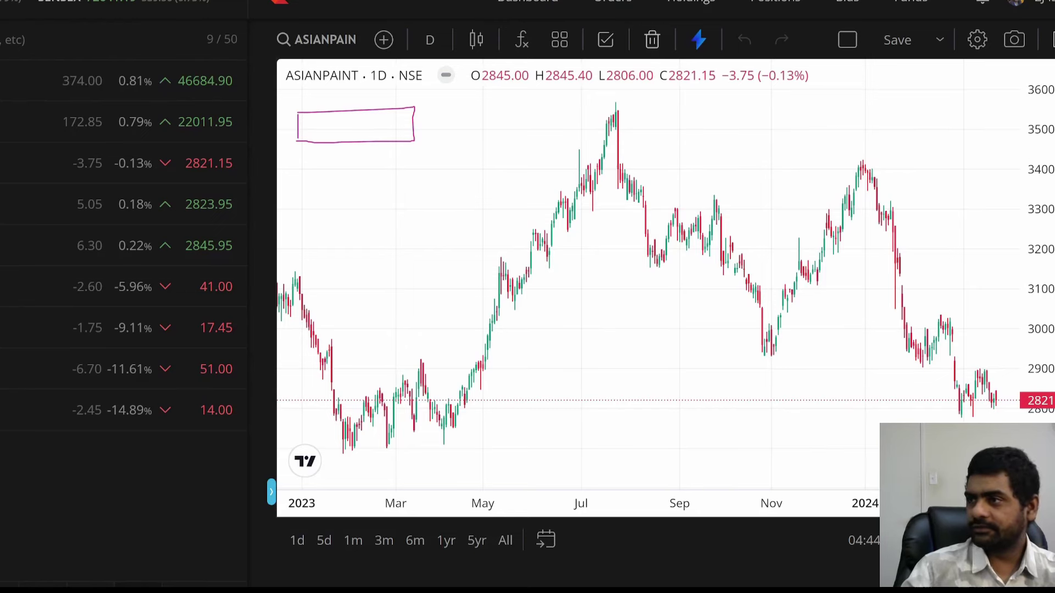
{"action": "key", "text": "ctrl+Tab"}
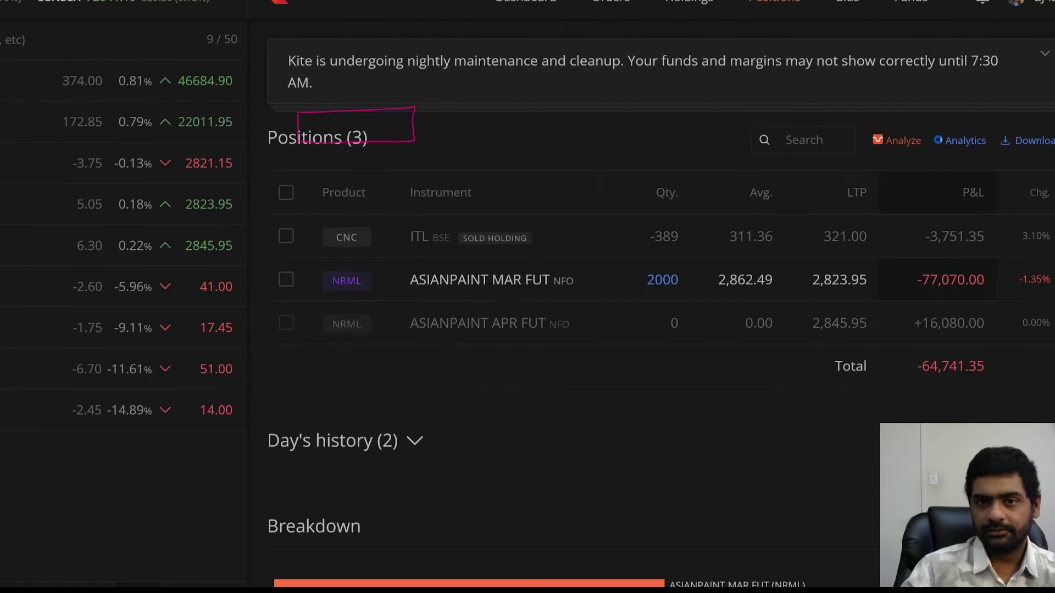
{"action": "left_click_drag", "start_coordinate": [917, 302], "coordinate": [968, 301]}
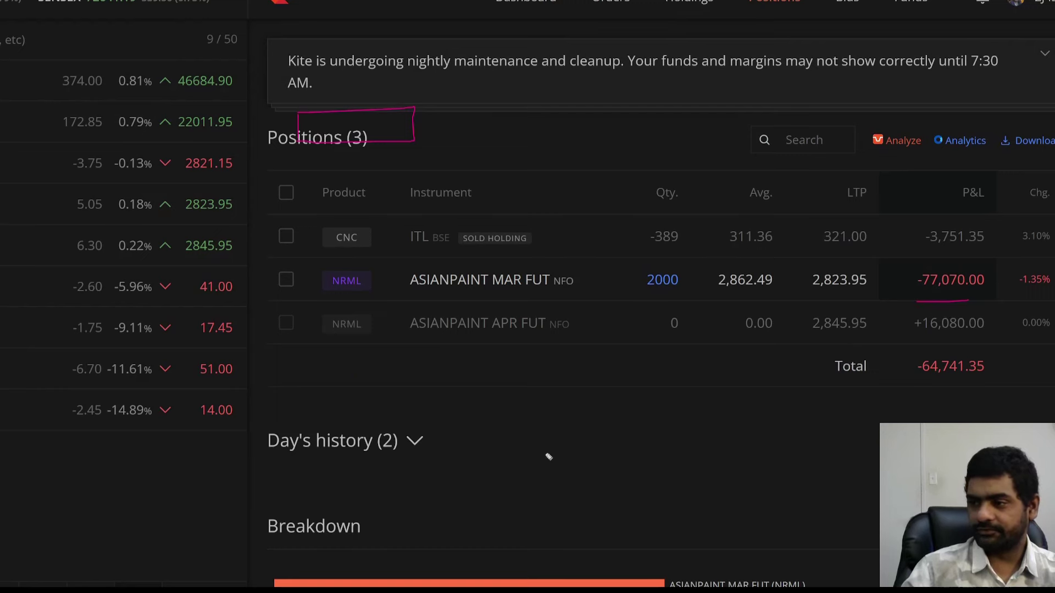
{"action": "mouse_move", "coordinate": [533, 452]}
{"action": "left_mouse_down"}
{"action": "mouse_move", "coordinate": [645, 460]}
{"action": "mouse_move", "coordinate": [675, 438]}
{"action": "left_mouse_up"}
Step: Write -77 + 79 beneath the loss to net it against the 79,000 premium, then clear the marks
{"action": "mouse_move", "coordinate": [532, 486]}
{"action": "left_mouse_down"}
{"action": "mouse_move", "coordinate": [534, 497]}
{"action": "mouse_move", "coordinate": [564, 489]}
{"action": "mouse_move", "coordinate": [584, 504]}
{"action": "left_mouse_up"}
{"action": "mouse_move", "coordinate": [580, 493]}
{"action": "left_mouse_down"}
{"action": "mouse_move", "coordinate": [626, 489]}
{"action": "mouse_move", "coordinate": [623, 505]}
{"action": "left_mouse_up"}
{"action": "mouse_move", "coordinate": [547, 518]}
{"action": "left_mouse_down"}
{"action": "mouse_move", "coordinate": [637, 517]}
{"action": "mouse_move", "coordinate": [618, 543]}
{"action": "left_mouse_up"}
{"action": "mouse_move", "coordinate": [636, 519]}
{"action": "left_mouse_down"}
{"action": "mouse_move", "coordinate": [636, 536]}
{"action": "mouse_move", "coordinate": [659, 532]}
{"action": "left_mouse_up"}
{"action": "left_click_drag", "start_coordinate": [595, 559], "coordinate": [666, 557]}
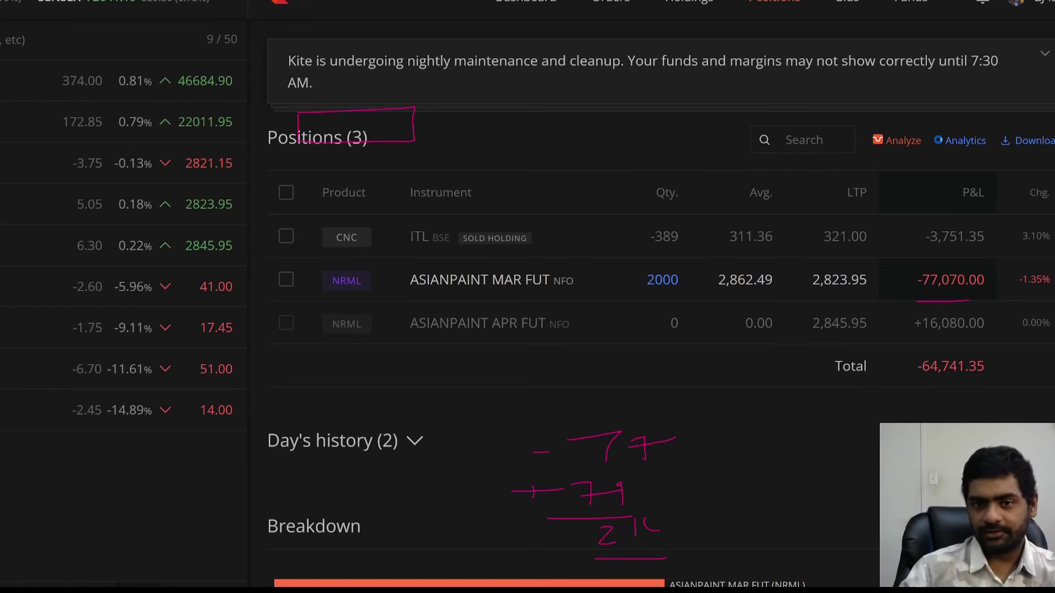
{"action": "key", "text": "Escape"}
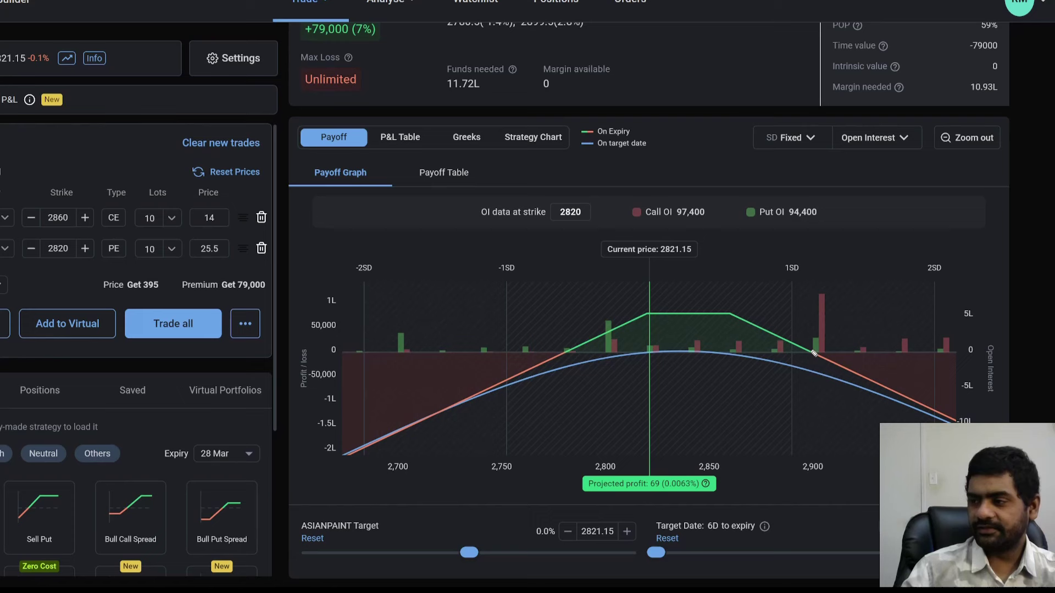
Step: Mark the upper breakeven near 2,900 on the payoff chart and write 290 beside it
{"action": "left_click_drag", "start_coordinate": [812, 331], "coordinate": [820, 391]}
{"action": "mouse_move", "coordinate": [839, 268]}
{"action": "left_mouse_down"}
{"action": "mouse_move", "coordinate": [852, 300]}
{"action": "mouse_move", "coordinate": [879, 292]}
{"action": "left_mouse_up"}
{"action": "left_click", "coordinate": [894, 301]}
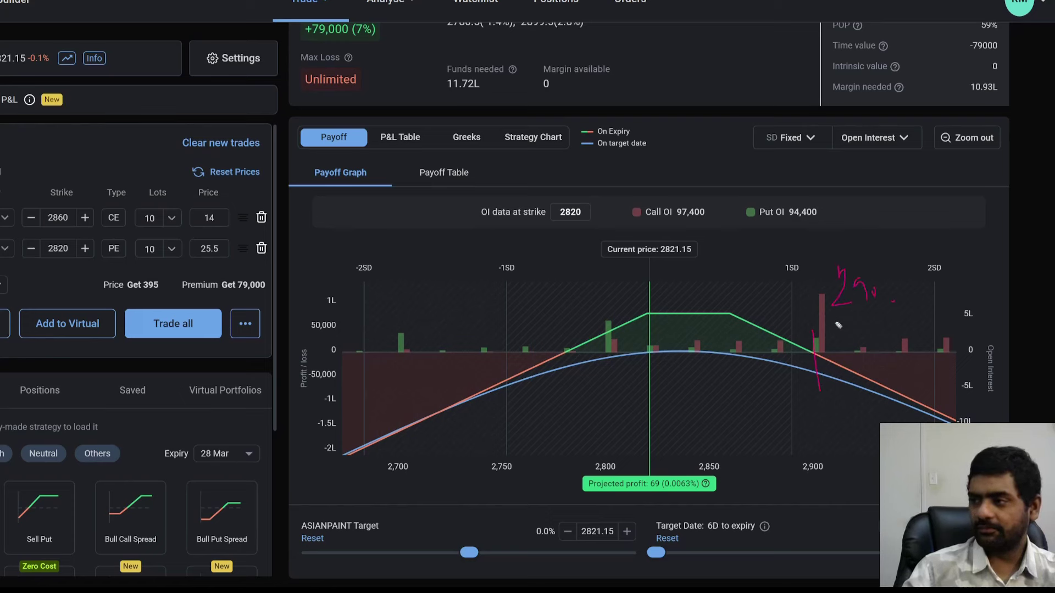
{"action": "left_click_drag", "start_coordinate": [838, 326], "coordinate": [913, 318]}
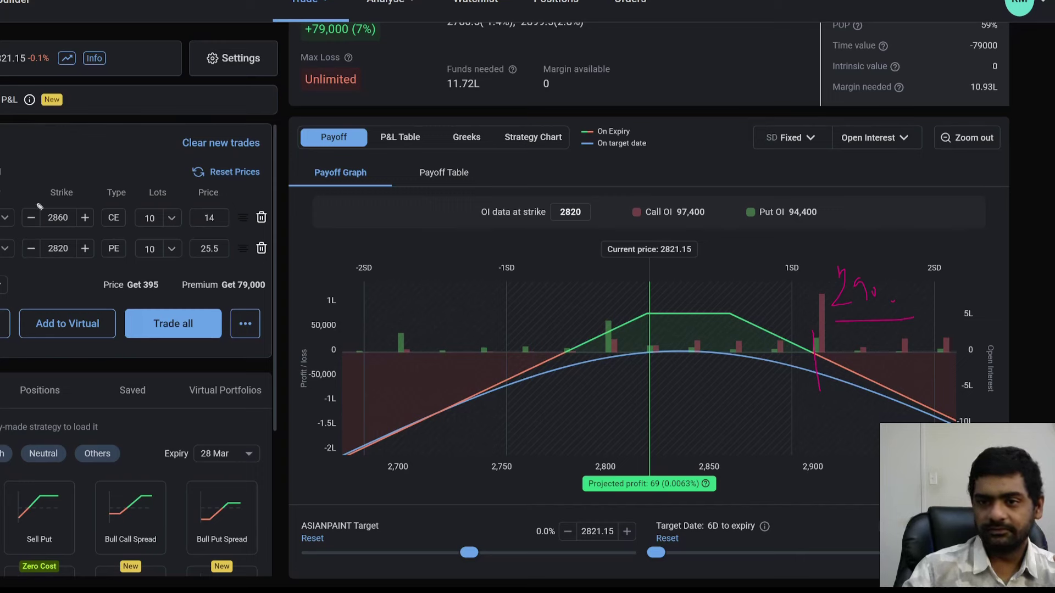
Step: Circle the 2860 call strike, mark breakevens near 2,790 and 2,900, then clear annotations
{"action": "mouse_move", "coordinate": [40, 207]}
{"action": "left_mouse_down"}
{"action": "mouse_move", "coordinate": [105, 246]}
{"action": "mouse_move", "coordinate": [44, 239]}
{"action": "left_mouse_up"}
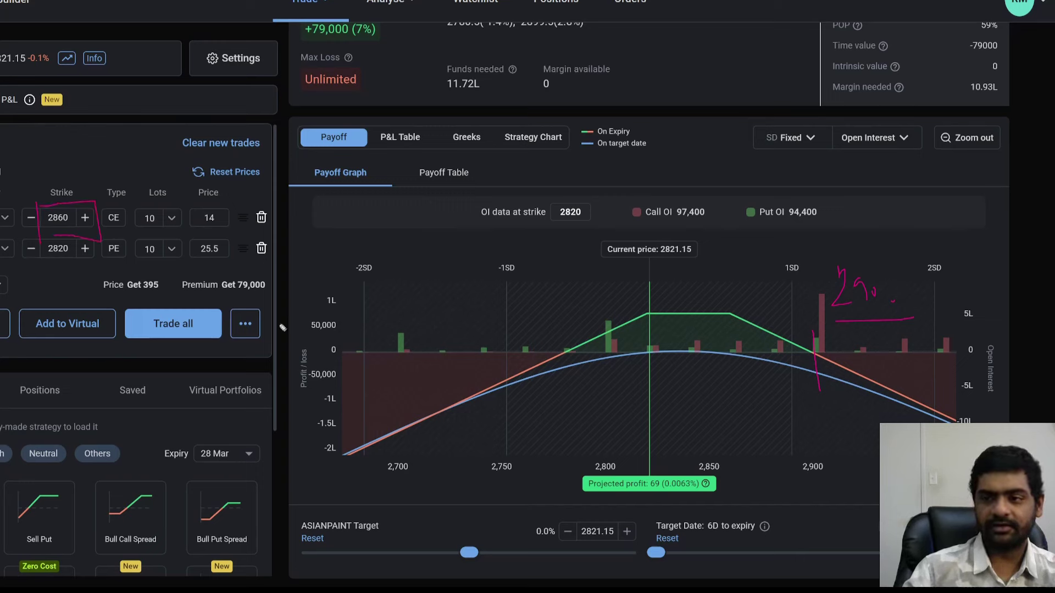
{"action": "left_click_drag", "start_coordinate": [564, 320], "coordinate": [564, 401]}
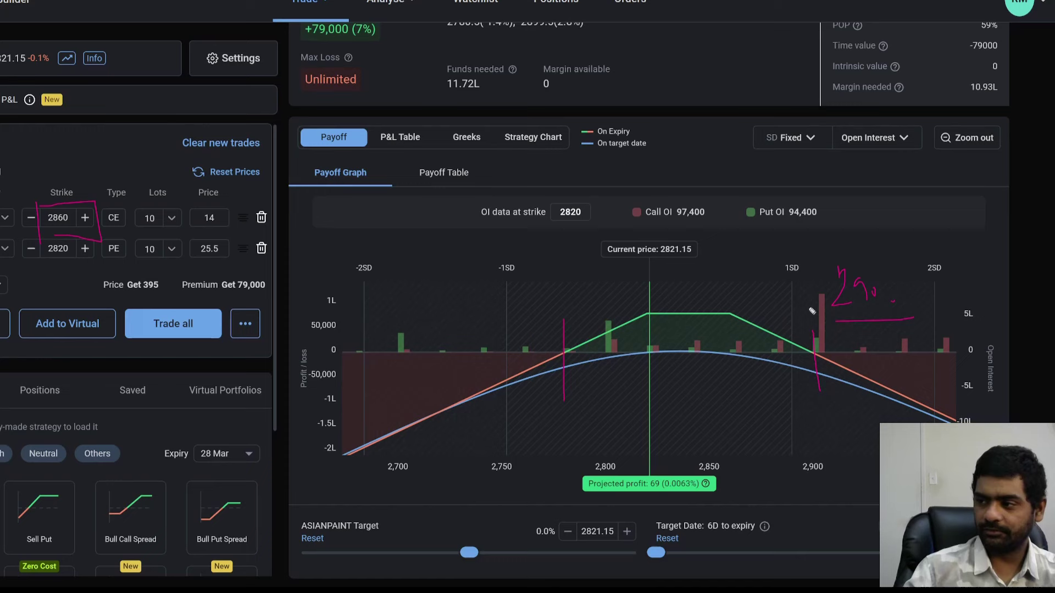
{"action": "left_click_drag", "start_coordinate": [810, 308], "coordinate": [803, 398]}
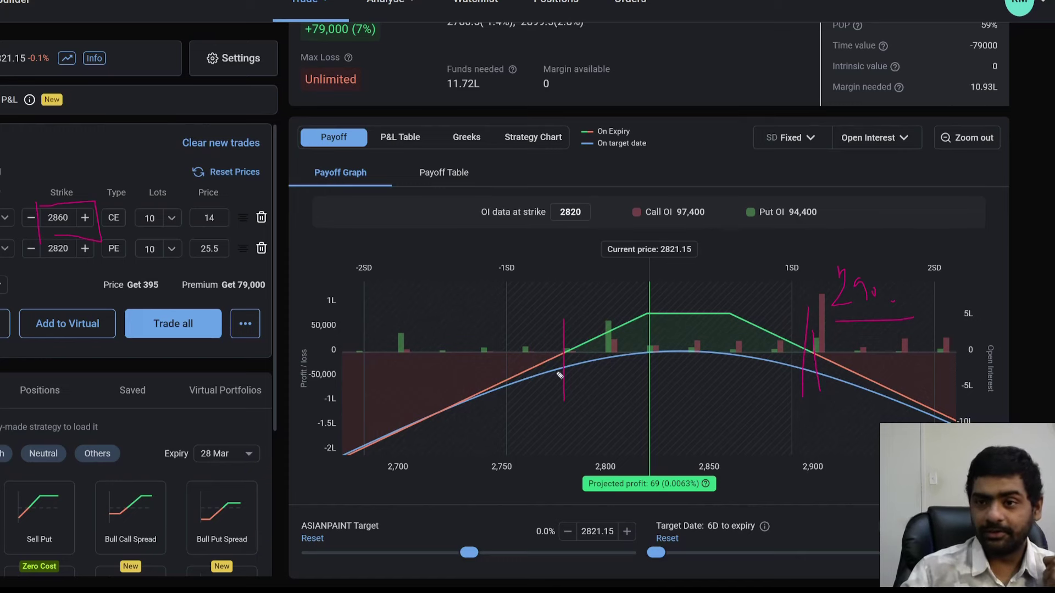
{"action": "key", "text": "e"}
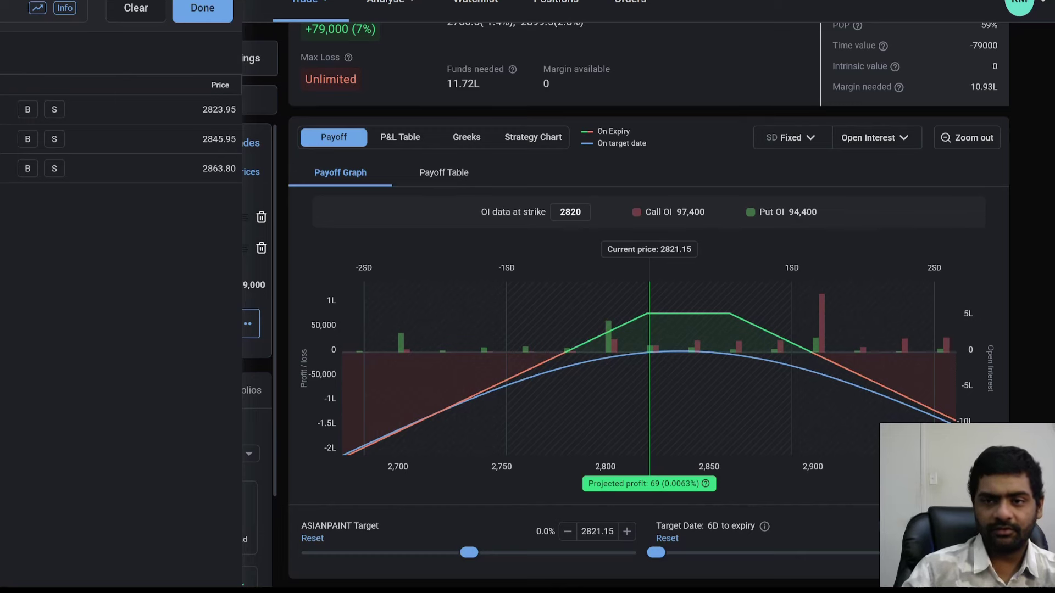
Step: Buy the 28 Mar ASIANPAINT future at 2823.95 as a new strategy leg
{"action": "left_click", "coordinate": [28, 109]}
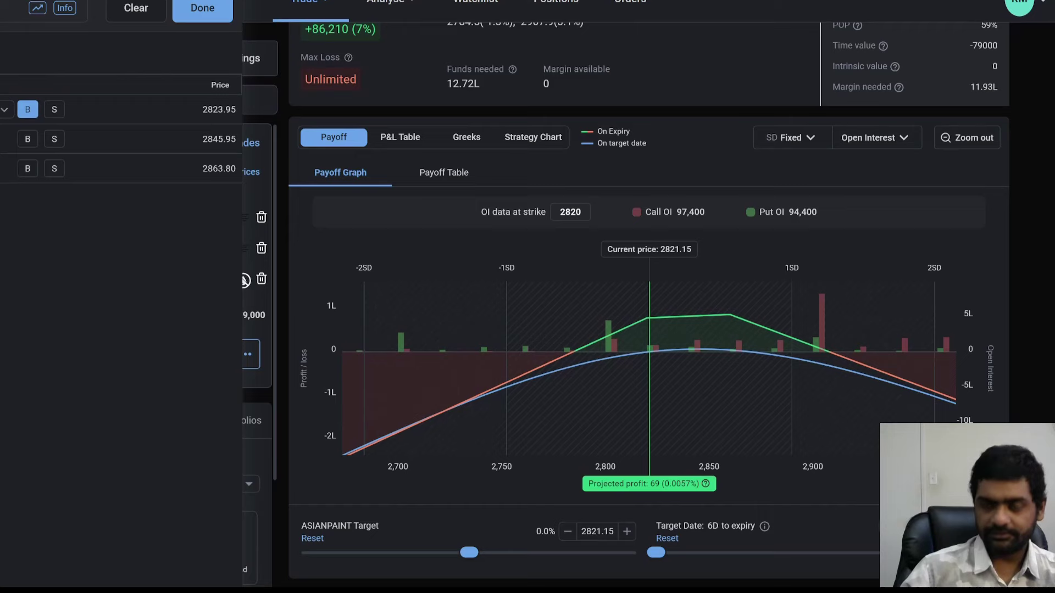
{"action": "left_click", "coordinate": [184, 12]}
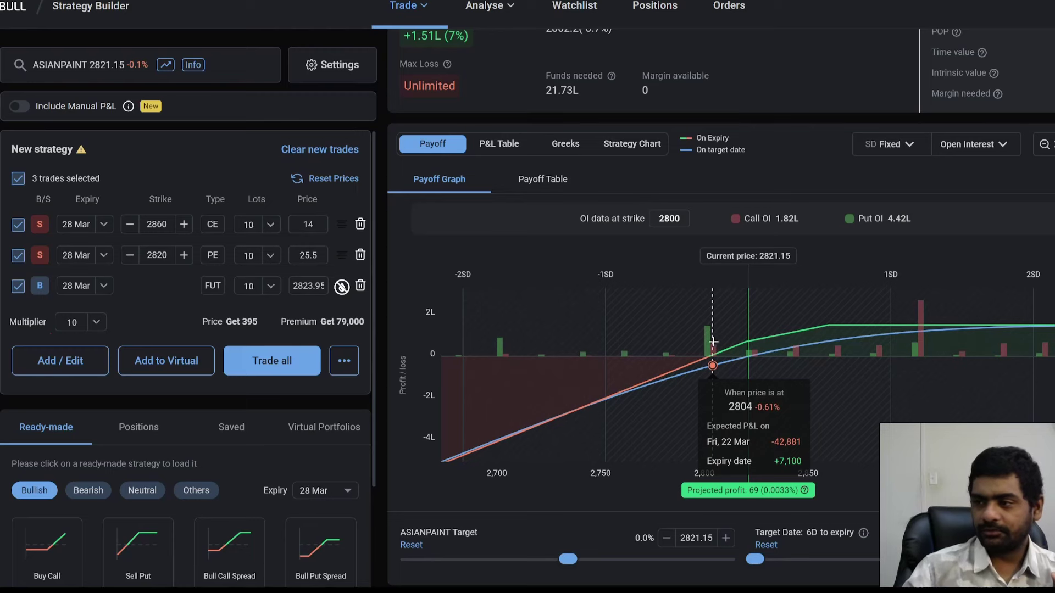
{"action": "scroll", "coordinate": [1007, 209], "scroll_direction": "up", "scroll_amount": 2}
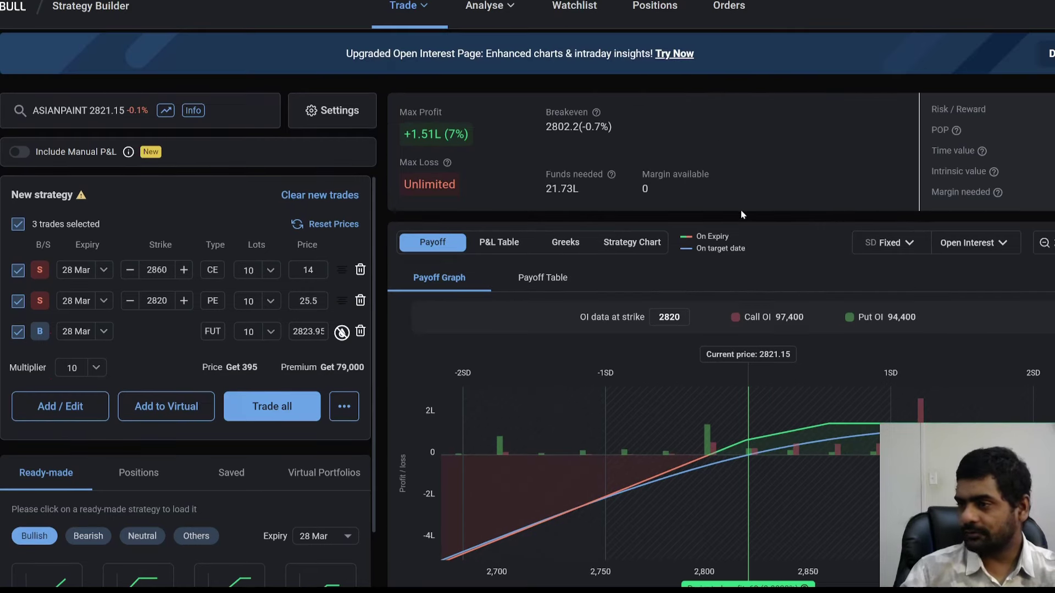
{"action": "mouse_move", "coordinate": [548, 132]}
{"action": "left_mouse_down"}
{"action": "mouse_move", "coordinate": [569, 140]}
{"action": "mouse_move", "coordinate": [564, 128]}
{"action": "left_mouse_up"}
{"action": "left_click", "coordinate": [569, 140]}
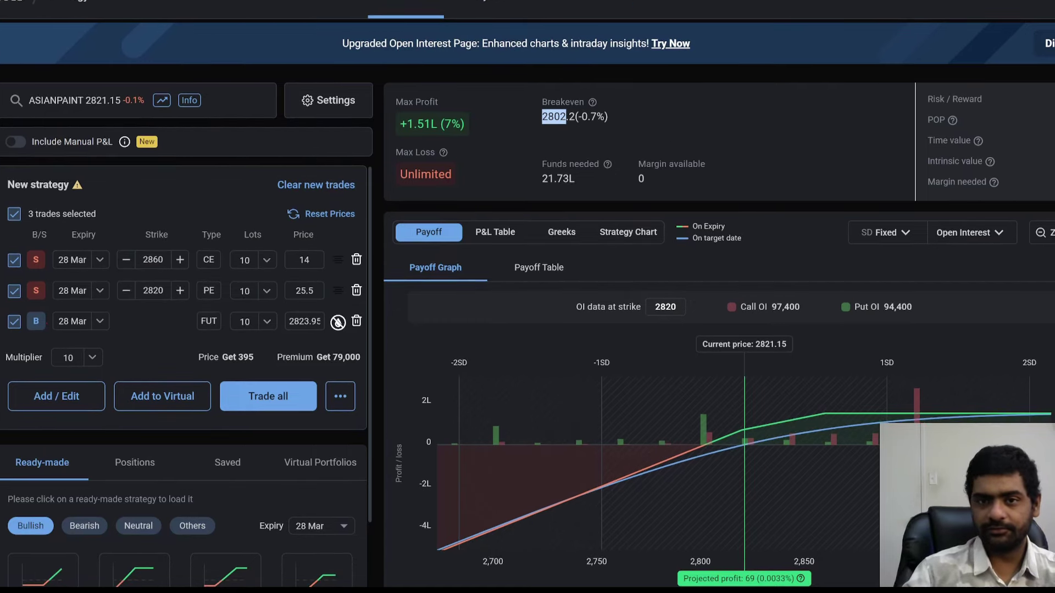
{"action": "left_click_drag", "start_coordinate": [400, 144], "coordinate": [467, 143]}
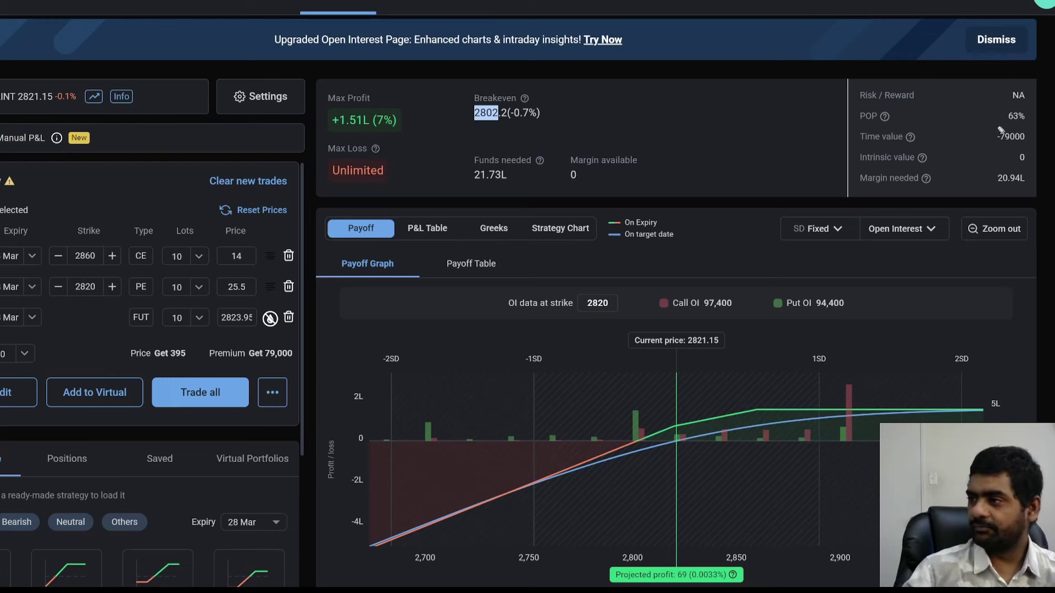
{"action": "left_click_drag", "start_coordinate": [988, 125], "coordinate": [1024, 125]}
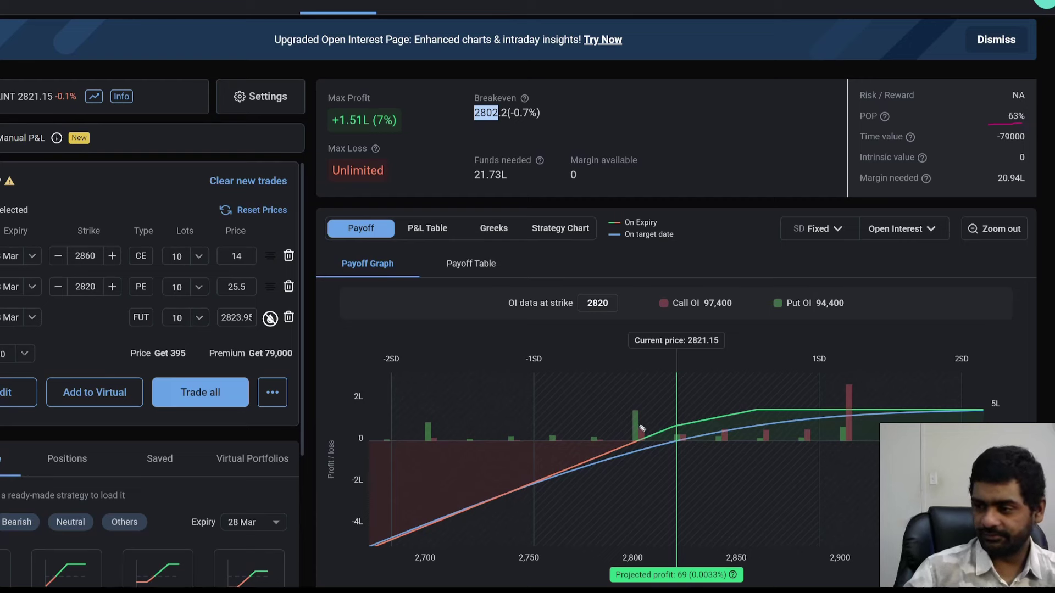
{"action": "left_click_drag", "start_coordinate": [642, 428], "coordinate": [639, 469]}
{"action": "mouse_move", "coordinate": [566, 383]}
{"action": "left_mouse_down"}
{"action": "mouse_move", "coordinate": [574, 402]}
{"action": "mouse_move", "coordinate": [622, 382]}
{"action": "mouse_move", "coordinate": [630, 393]}
{"action": "left_mouse_up"}
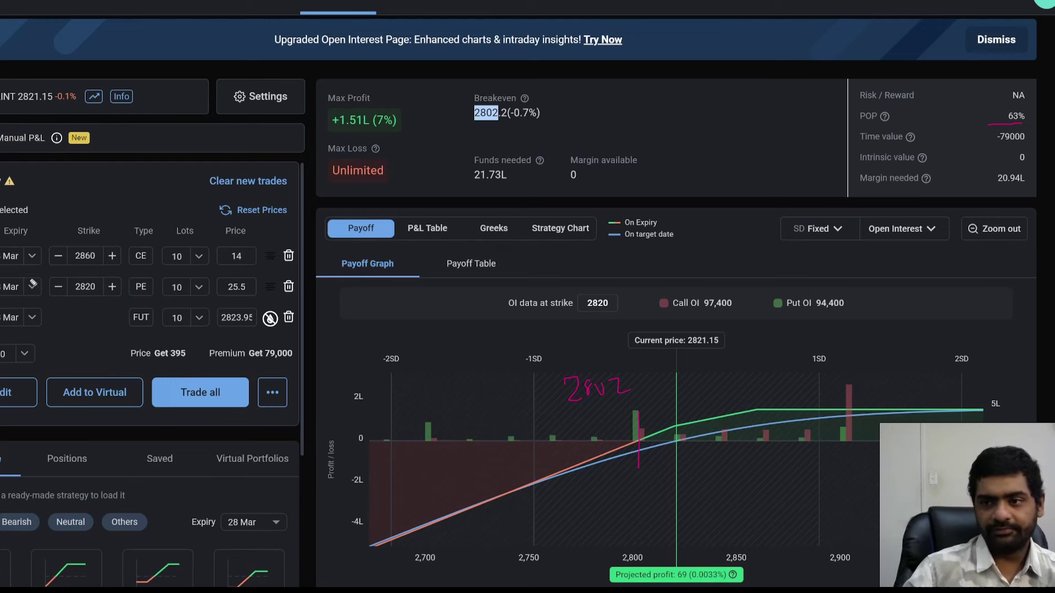
{"action": "left_click_drag", "start_coordinate": [31, 269], "coordinate": [103, 267]}
{"action": "left_click_drag", "start_coordinate": [57, 296], "coordinate": [117, 298]}
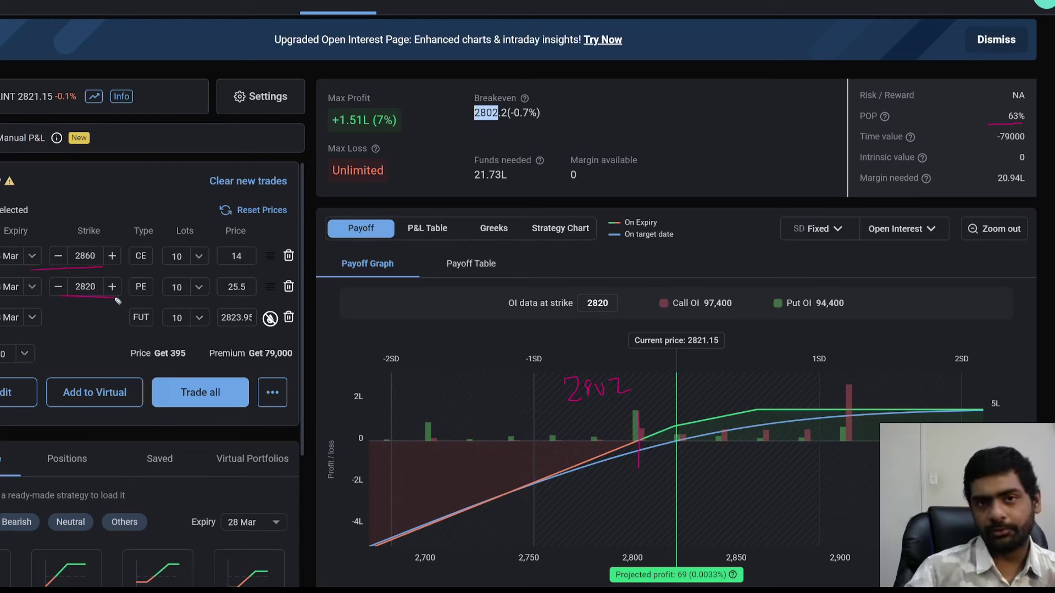